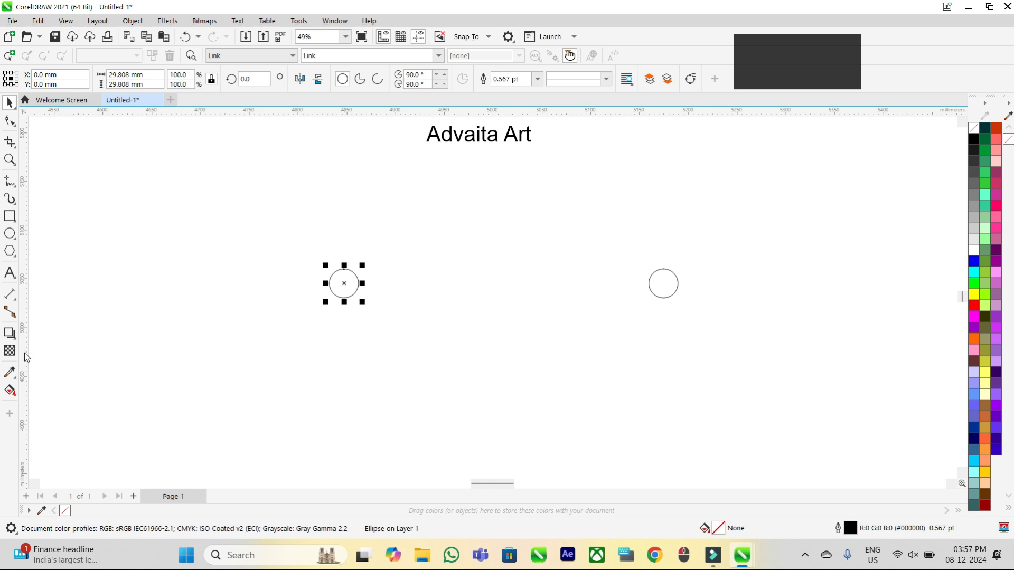
- Give the left circle an elliptical fountain fill in navy and light cyan, reversed so cyan sits at the centre
key(g)
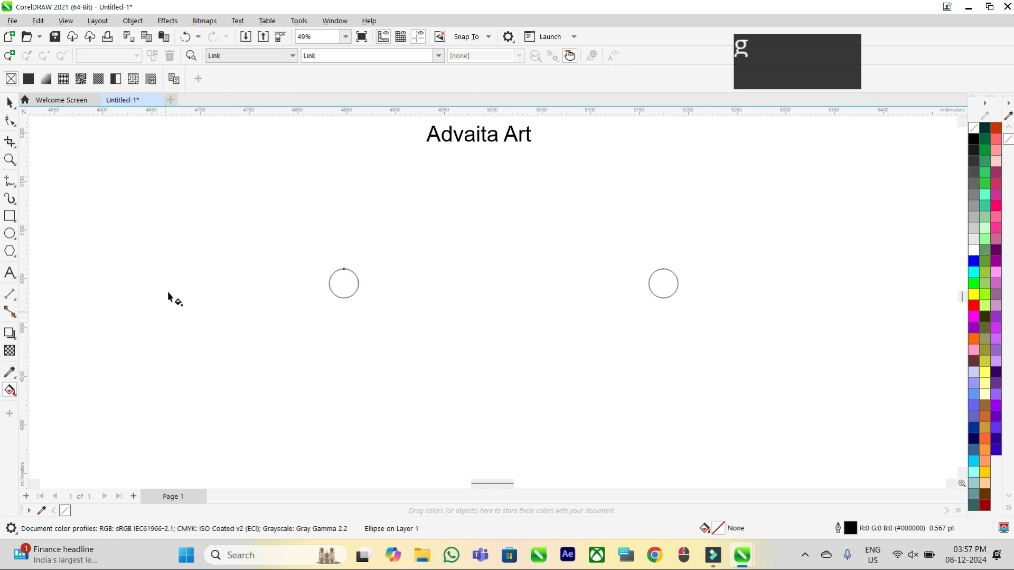
click(51, 81)
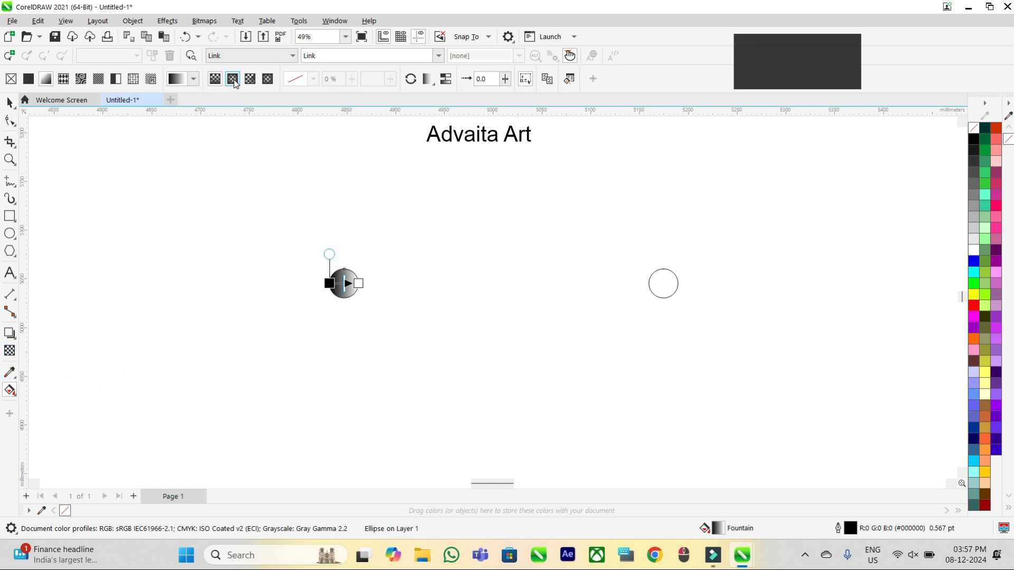
click(233, 79)
scroll(346, 282, up, 5)
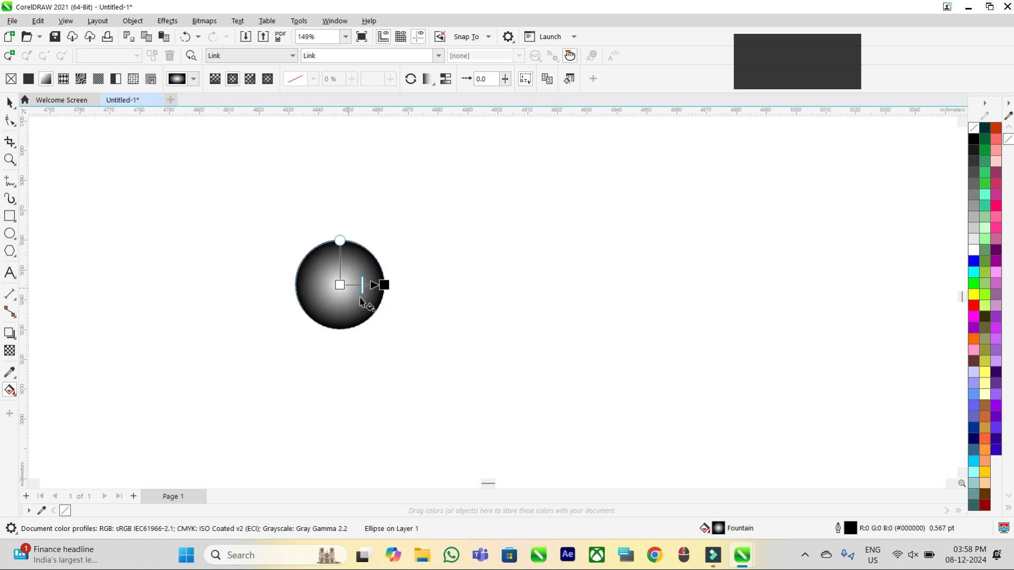
drag(597, 383, 340, 285)
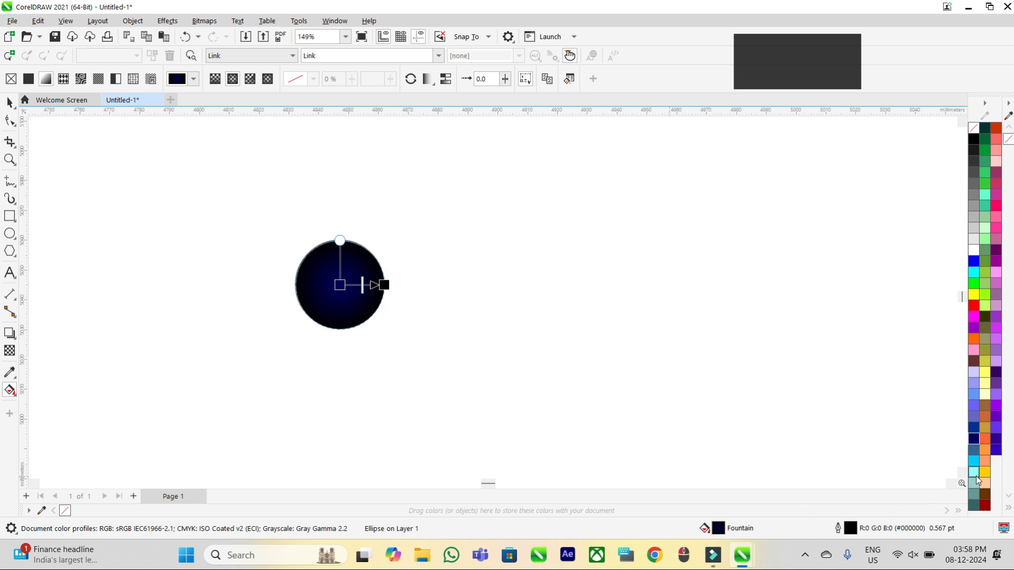
drag(504, 362, 384, 285)
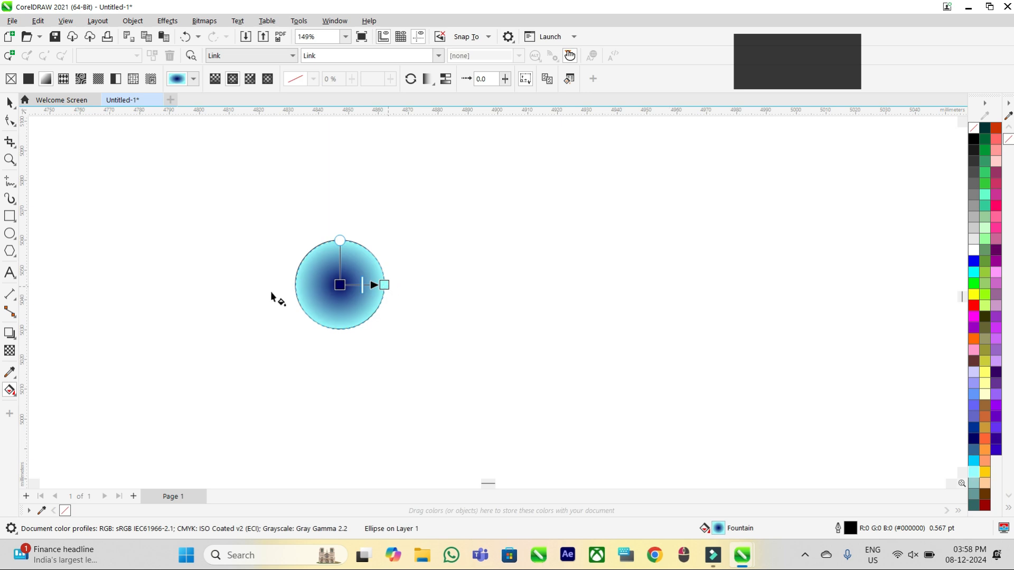
scroll(240, 280, down, 1)
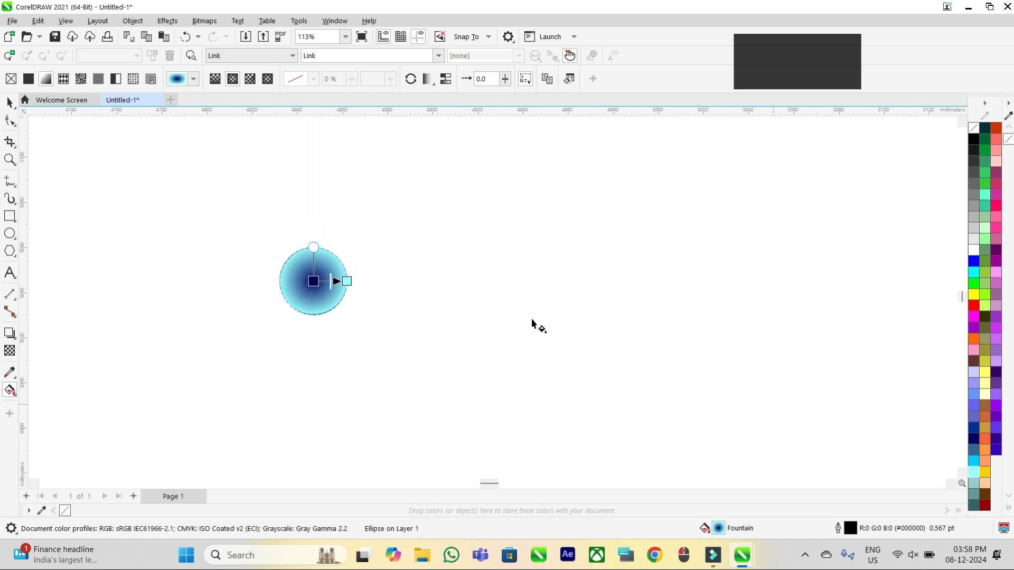
click(410, 79)
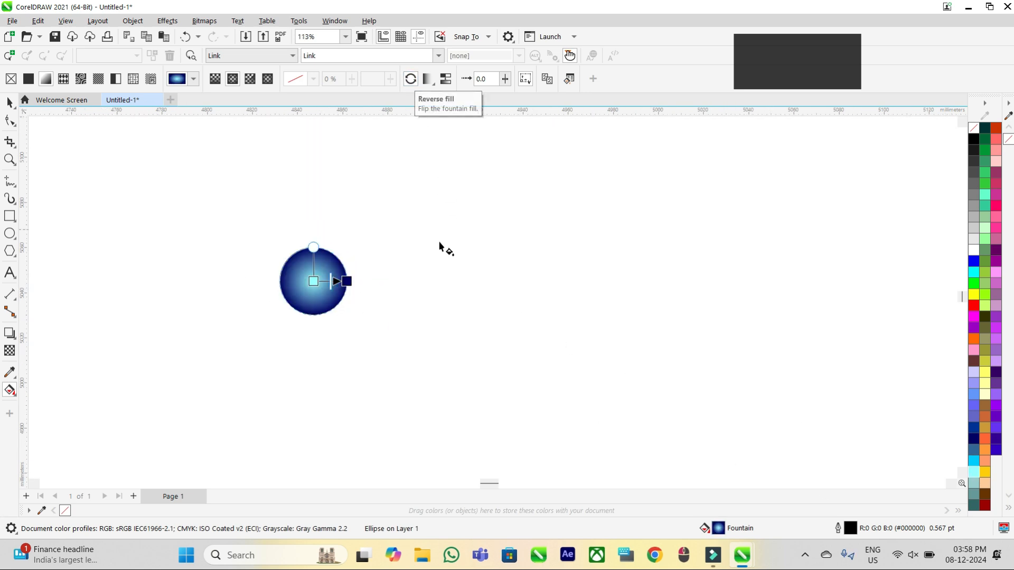
- Remove the left circle's outline and extend its fountain fill slightly beyond the circle's edge
key(ctrl+space)
drag(210, 198, 449, 351)
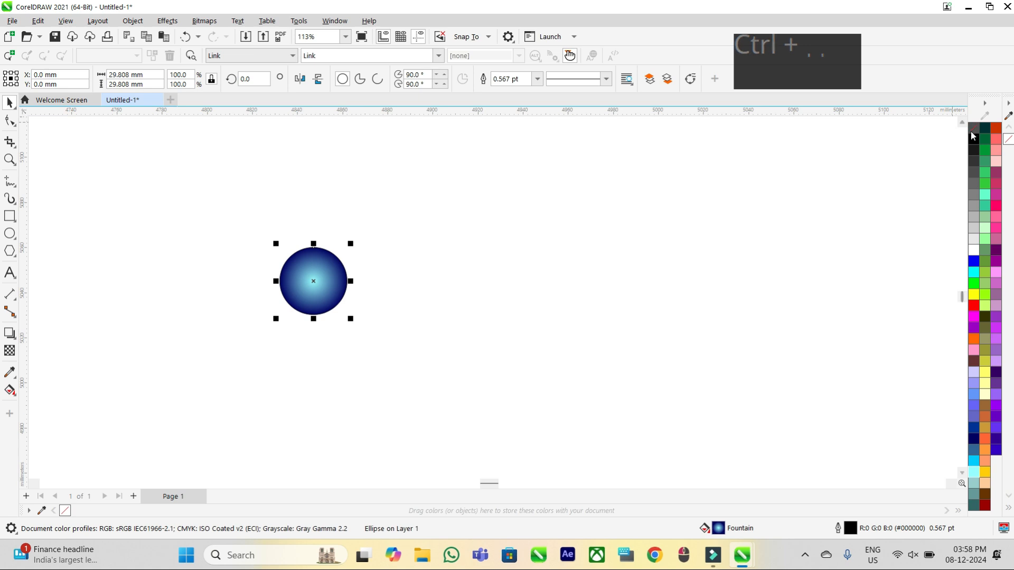
key(g)
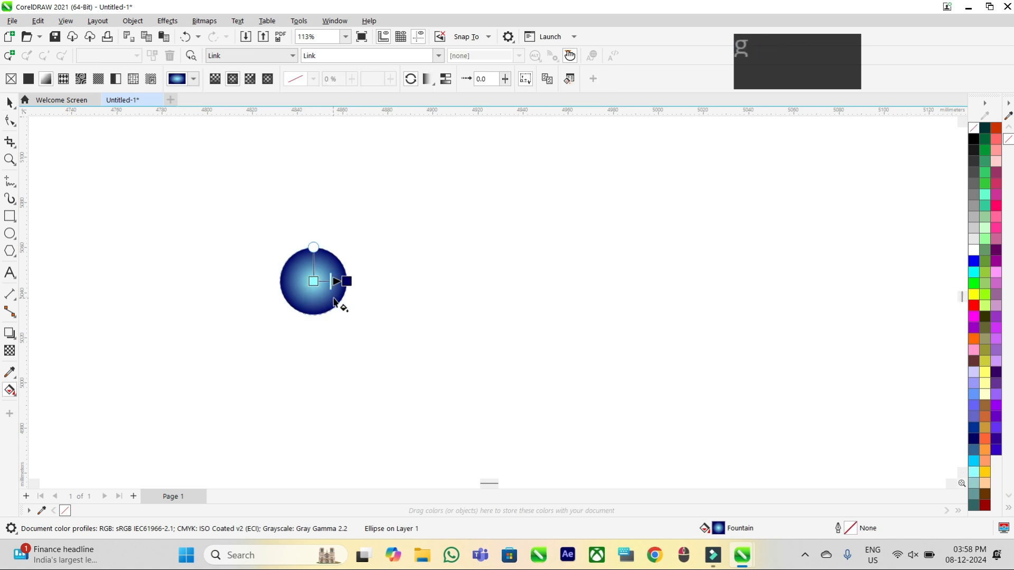
click(351, 280)
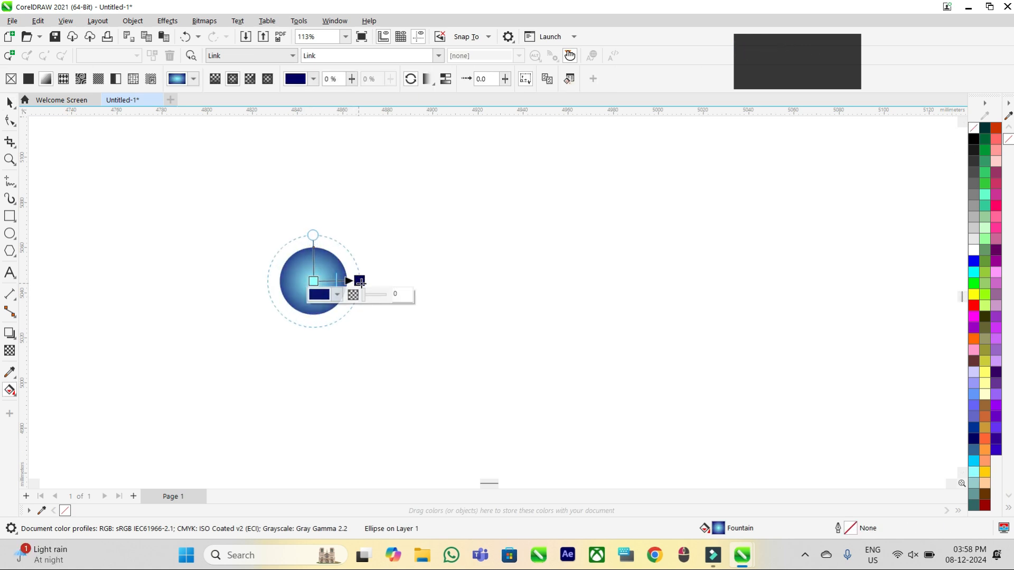
scroll(361, 286, up, 2)
drag(361, 280, 348, 279)
click(10, 102)
scroll(154, 211, down, 4)
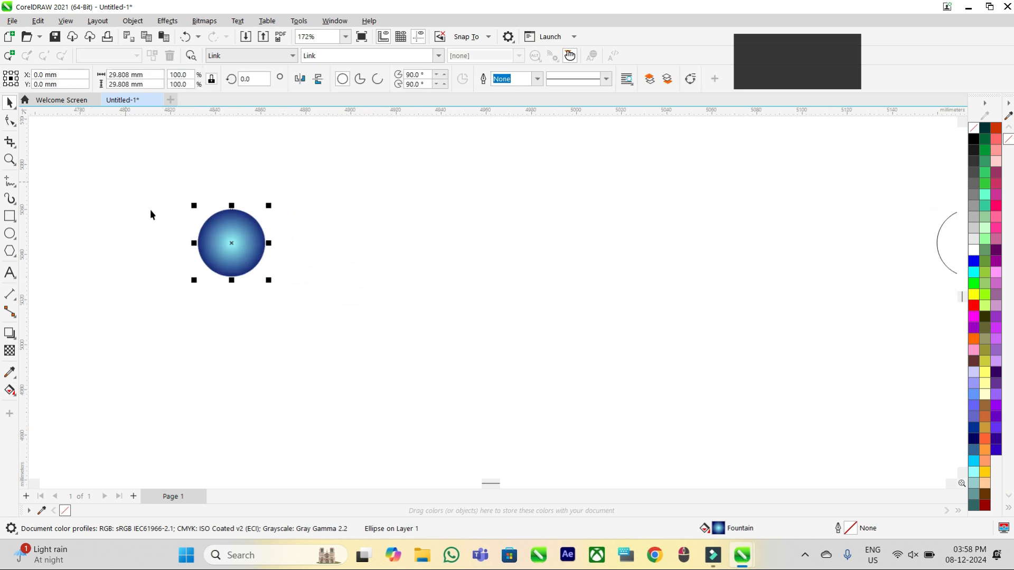
- Copy the left circle's fountain fill onto the right circle
click(257, 271)
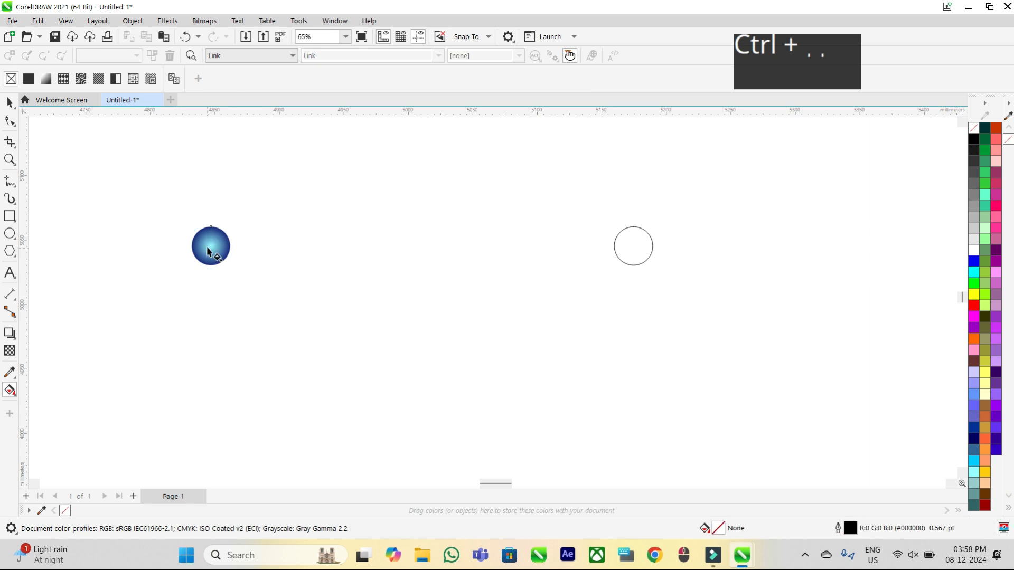
click(636, 250)
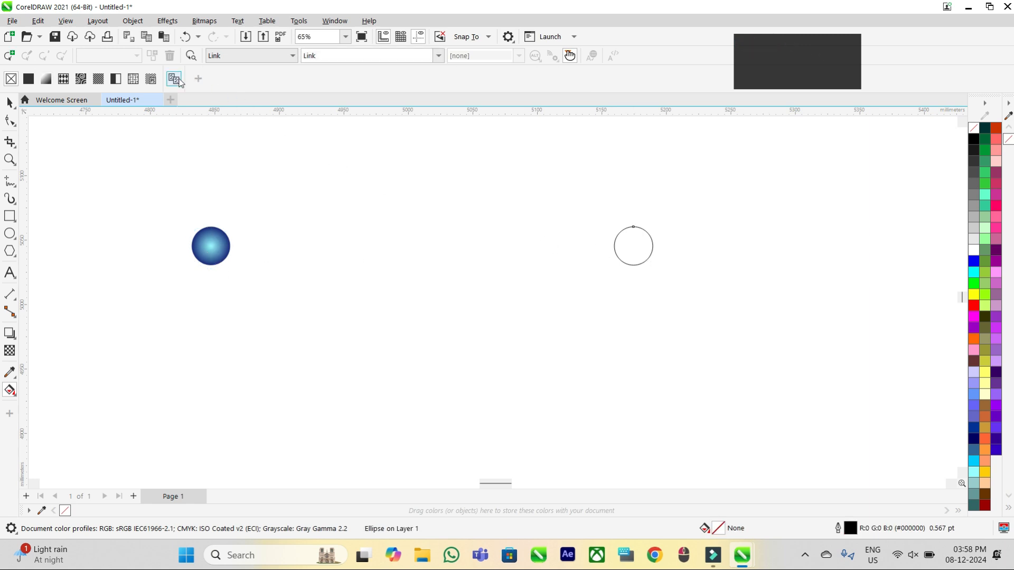
click(214, 260)
key(space)
drag(151, 207, 731, 331)
scroll(732, 338, down, 2)
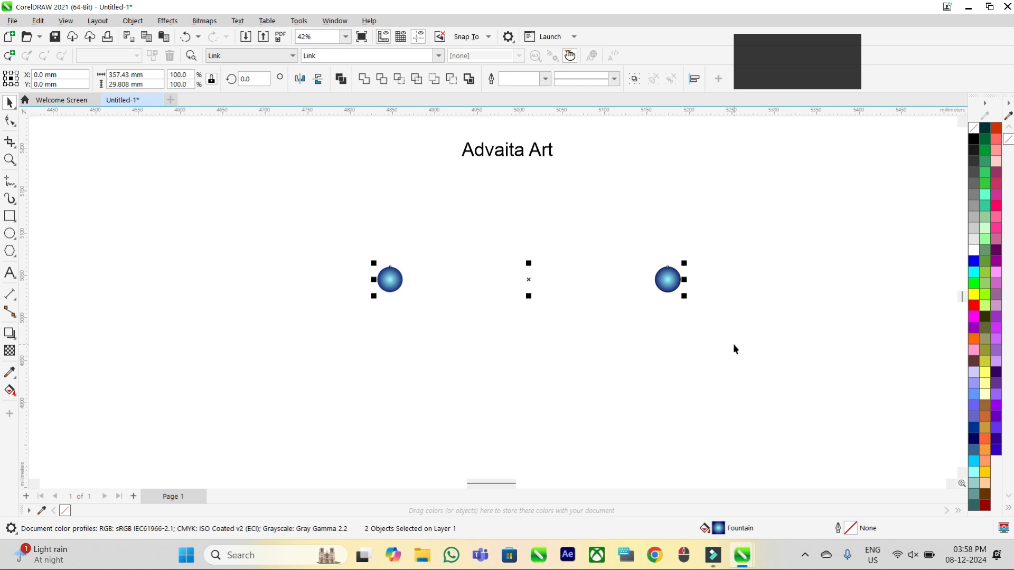
click(528, 279)
drag(688, 301, 688, 254)
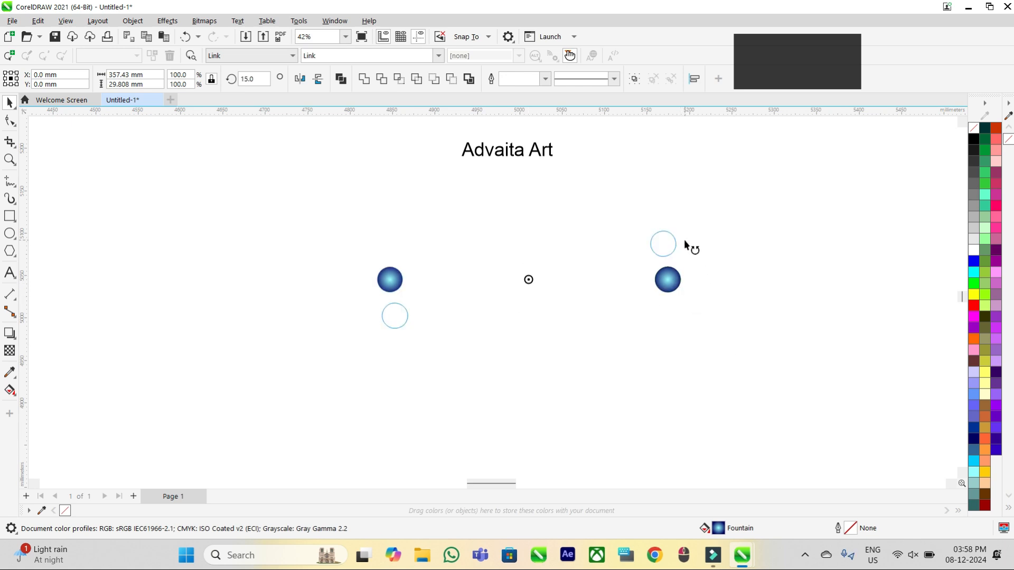
drag(685, 244, 684, 244)
key(ctrl+z)
click(684, 294)
click(670, 282)
key(Escape)
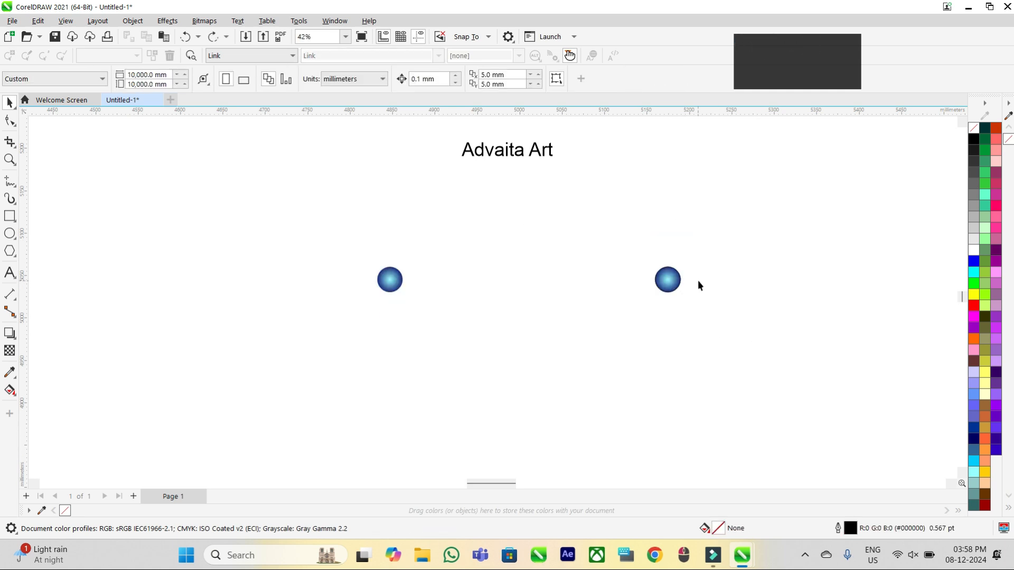
- Move the right circle horizontally farther from the left one and remove its outline
click(669, 285)
drag(669, 282, 763, 280)
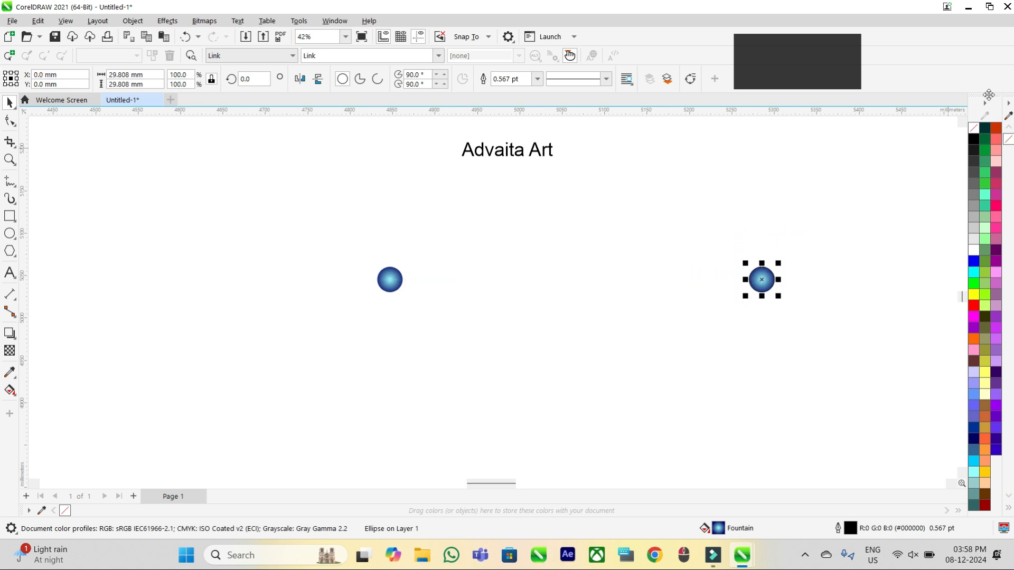
right_click(974, 127)
- Duplicate both circles with a 15° rotation about their common centre
drag(333, 248, 432, 303)
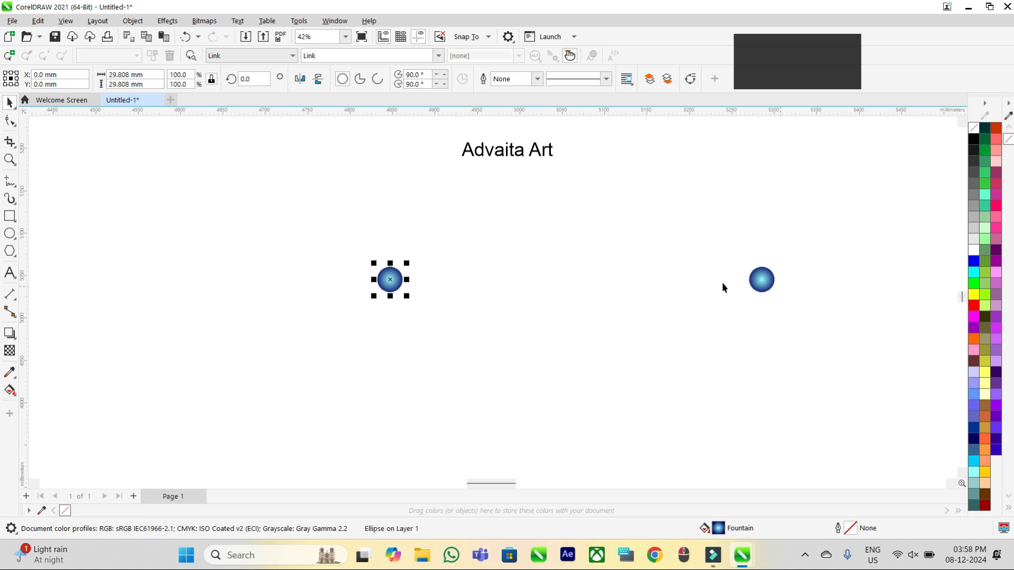
drag(800, 324, 801, 324)
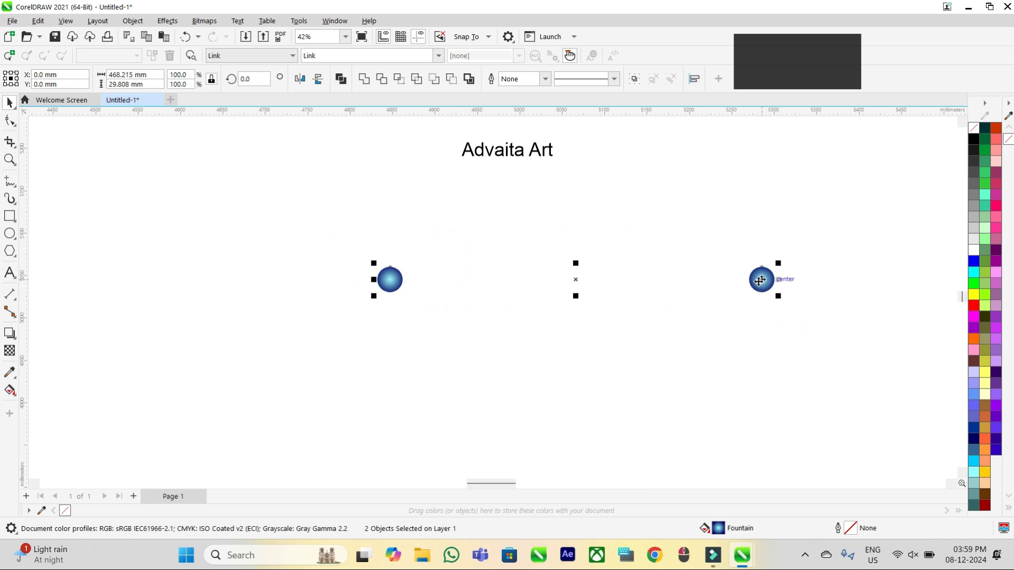
click(763, 274)
drag(783, 264, 765, 224)
- Repeat the 15° rotated duplication until the circles form a complete ring of 24
key(ctrl+r)
key(ctrl+r)
key(ctrl+r)
scroll(762, 395, down, 1)
key(ctrl+r)
key(ctrl+r)
key(ctrl+r)
key(ctrl+r)
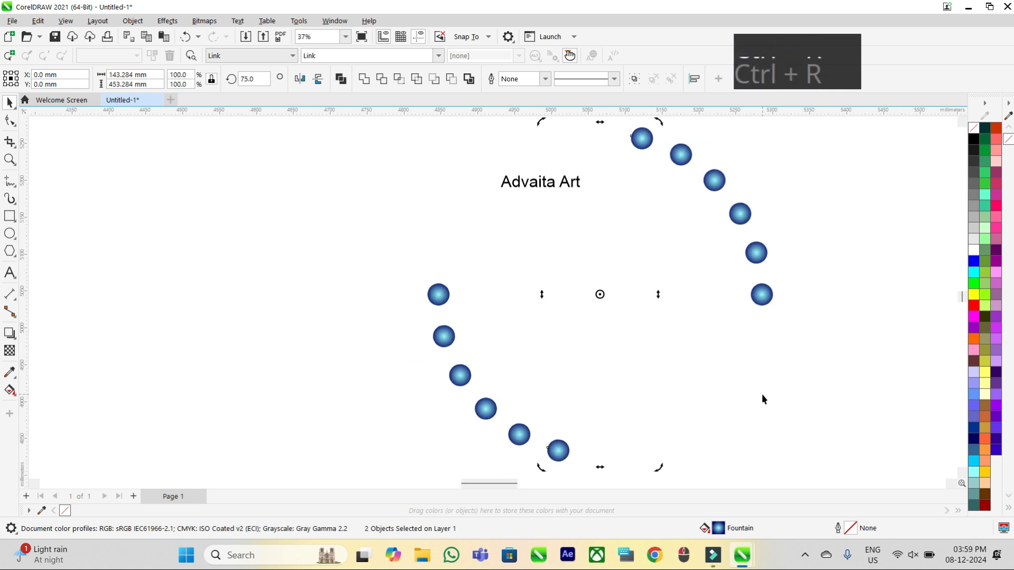
key(ctrl+r)
key(ctrl+r)
key(ctrl+r)
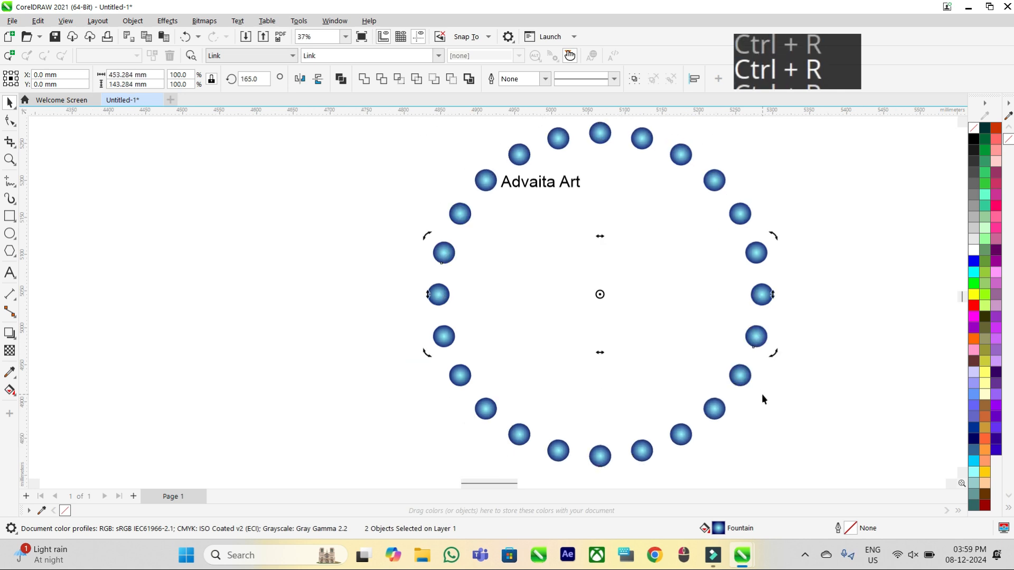
- Move the Advaita Art text out of the ring and place it centred above the circles
scroll(166, 205, down, 1)
scroll(280, 327, down, 1)
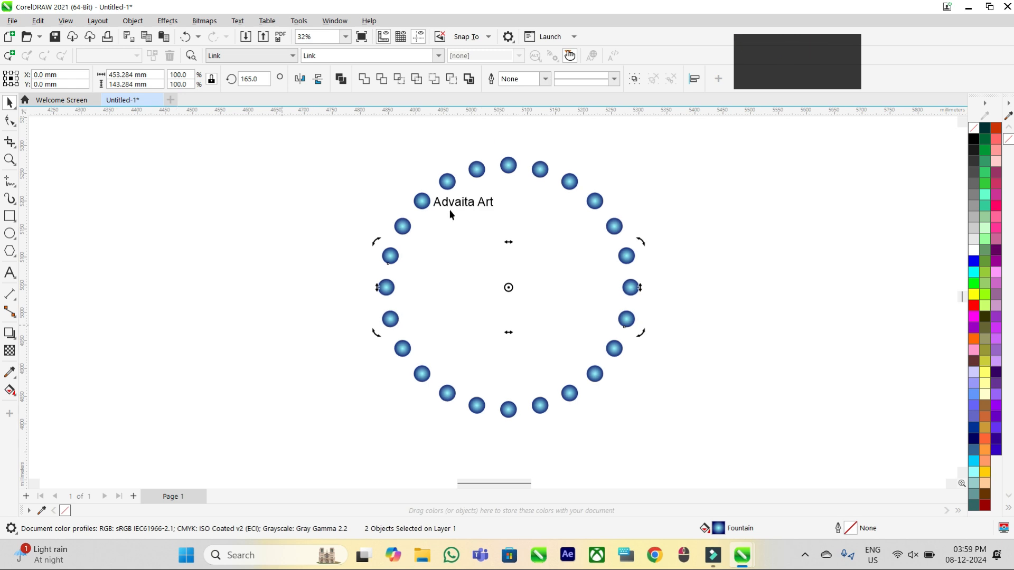
click(453, 208)
drag(459, 206, 512, 135)
- Group all 24 circles of the ring, excluding the text
drag(347, 167, 627, 427)
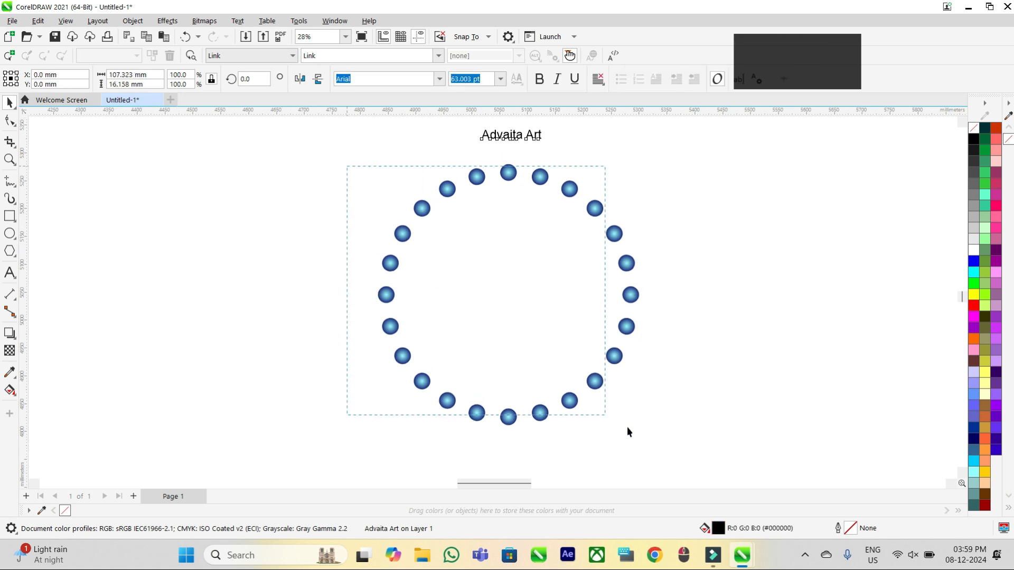
drag(706, 439, 706, 440)
drag(346, 144, 519, 347)
drag(678, 442, 678, 443)
key(ctrl+g)
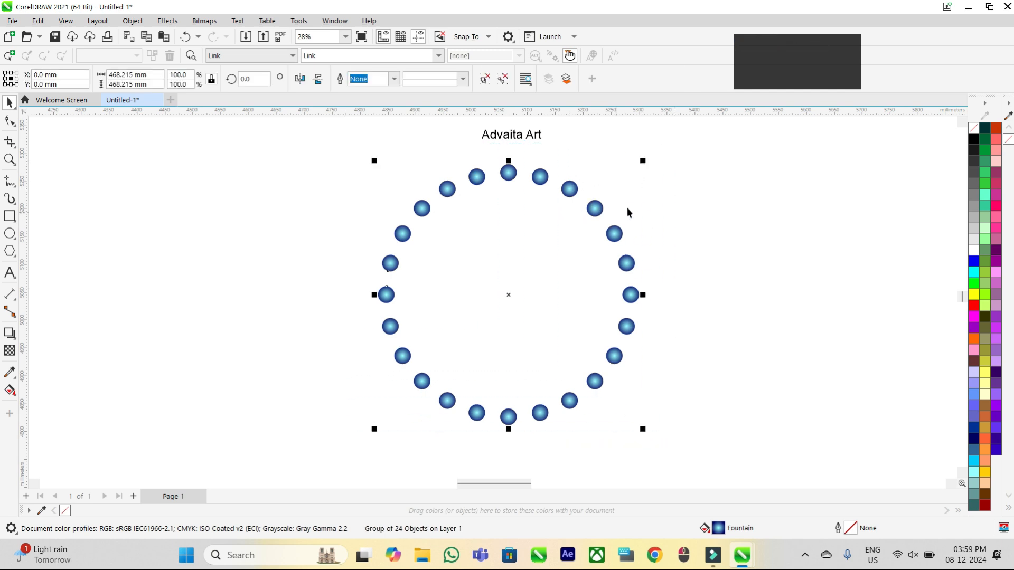
- Duplicate the grouped ring in place and rotate the copy by 7.5°
click(570, 189)
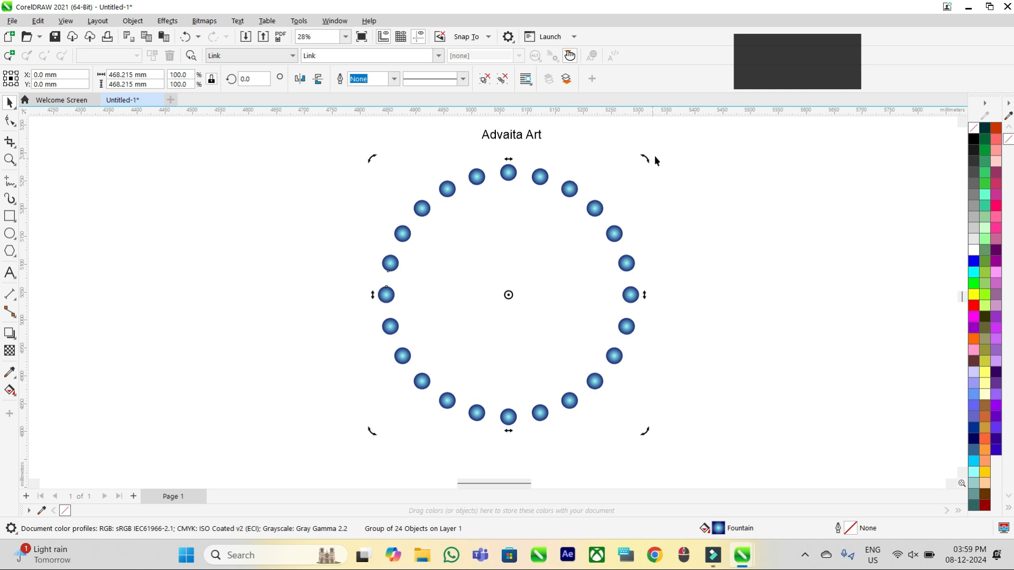
mouse_move(645, 159)
mouse_down()
mouse_move(664, 186)
mouse_move(637, 154)
mouse_up()
key(ctrl+c)
key(ctrl+v)
click(253, 78)
text(7.5)
key(Return)
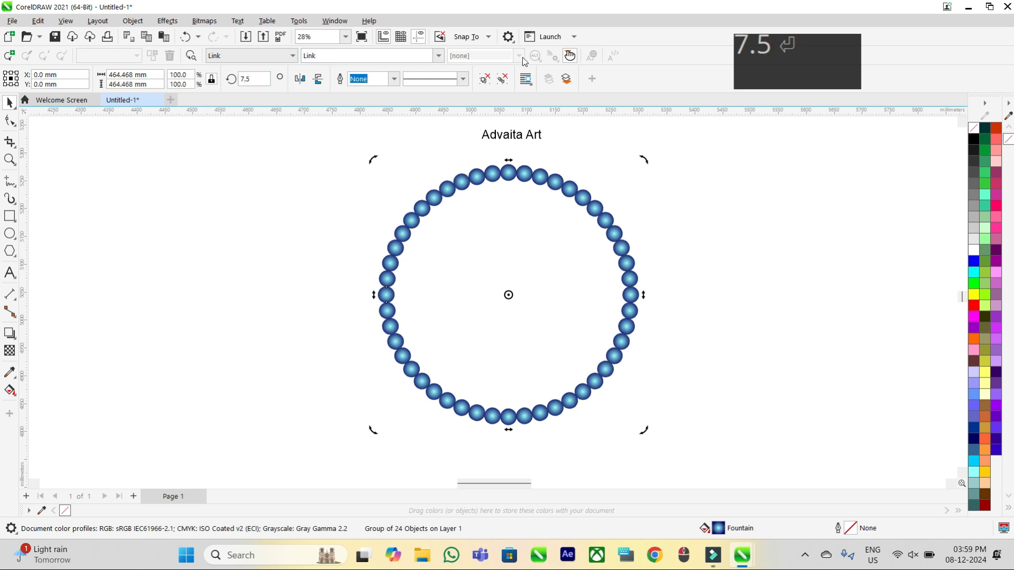
- Scale the rotated ring down to about 91% around its centre so it nests inside the original ring
click(703, 207)
click(526, 175)
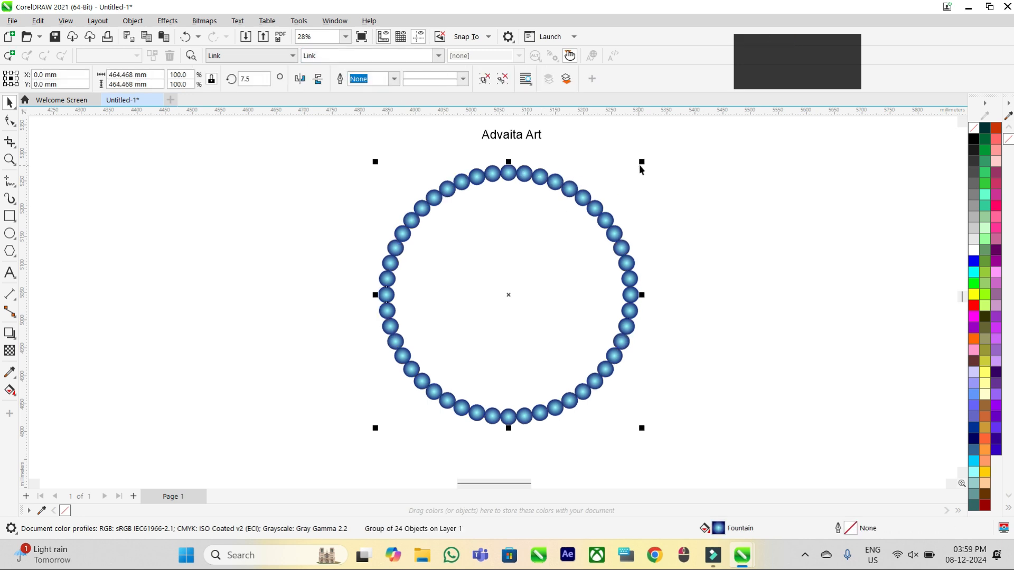
drag(643, 163, 641, 173)
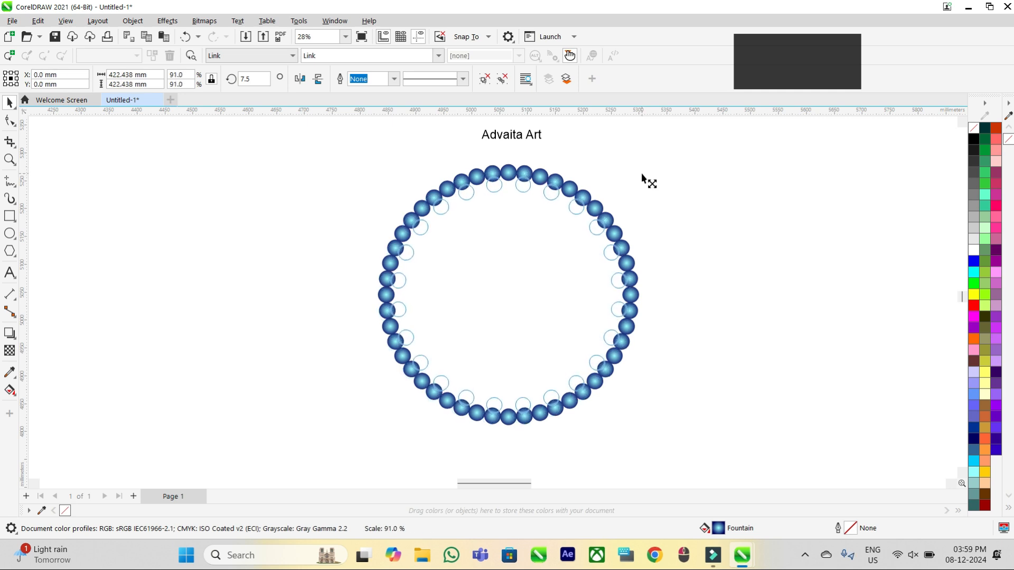
drag(641, 175, 642, 174)
- Duplicate both rings together at about 81.7% scale around their common centre
drag(336, 161, 546, 344)
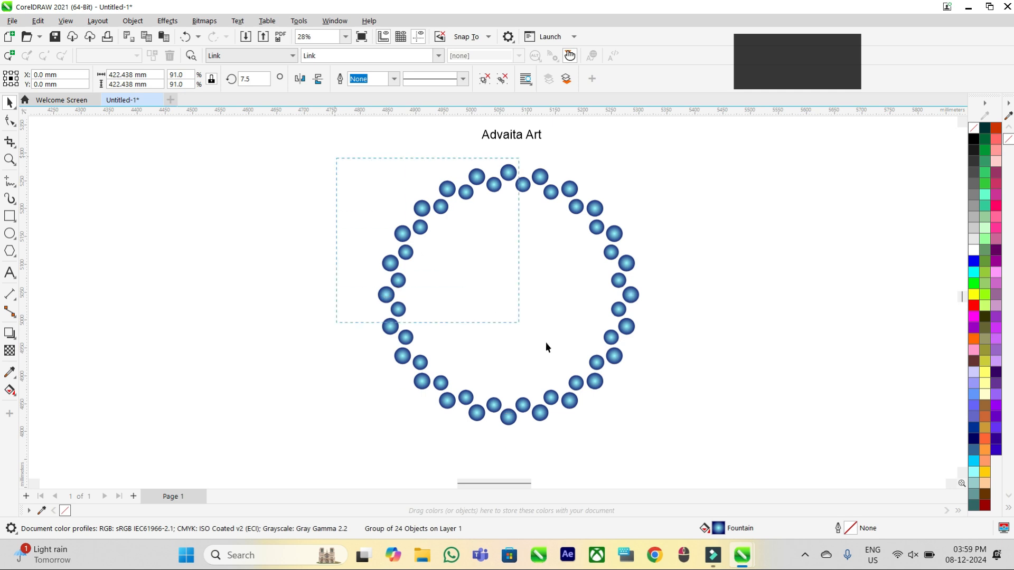
drag(708, 436, 717, 441)
drag(643, 164, 639, 189)
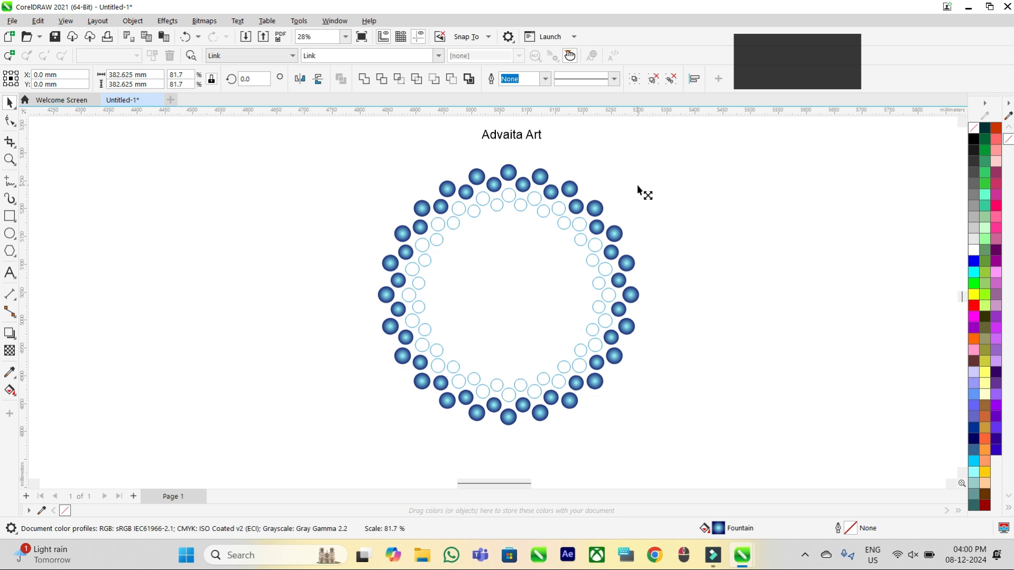
drag(638, 186, 638, 186)
- Repeat the scaled duplication six more times to fill the pattern inward with smaller rings
key(ctrl+r)
key(ctrl+r)
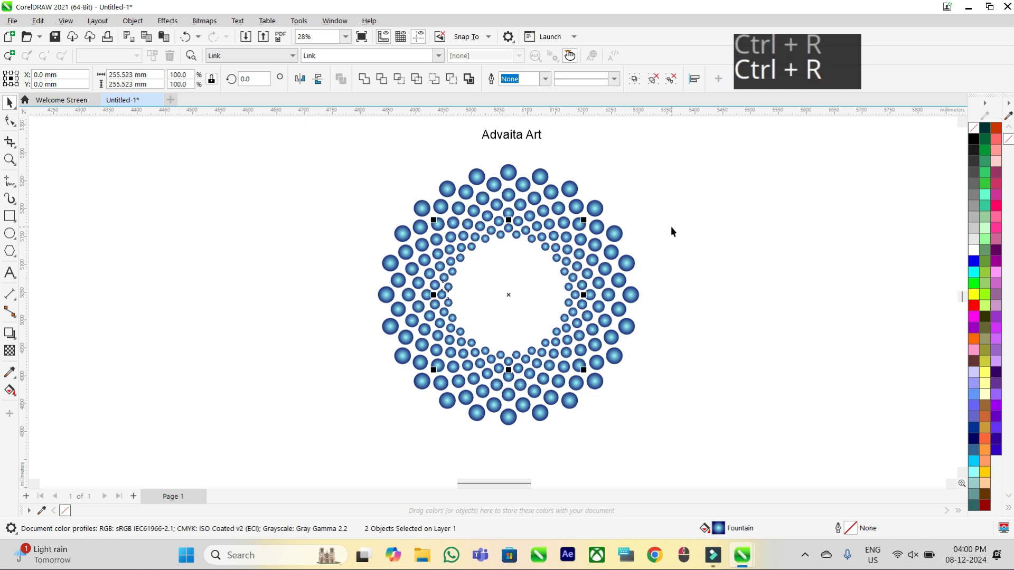
key(ctrl+r)
key(ctrl+r)
key(ctrl+r)
key(ctrl+r)
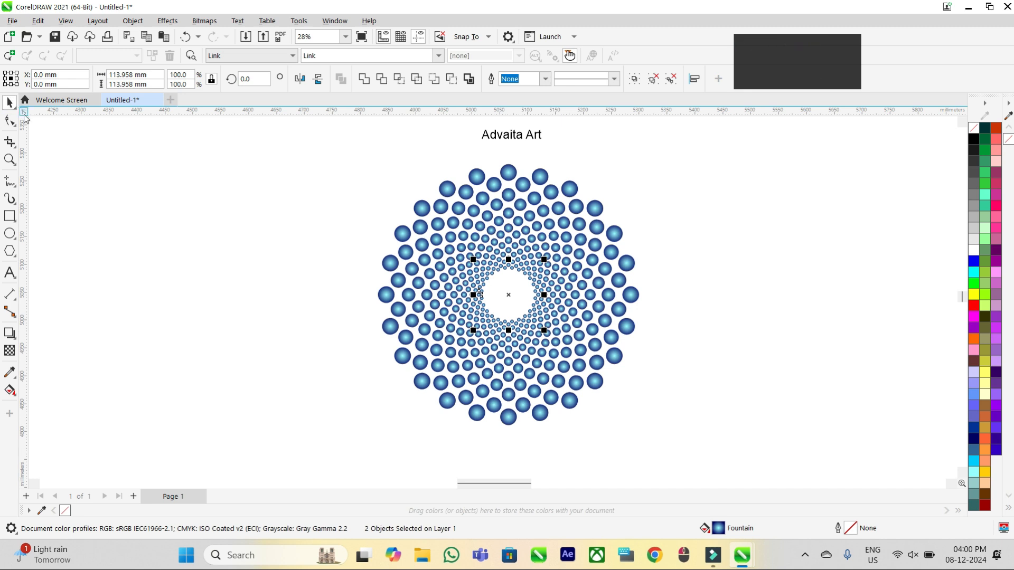
click(152, 193)
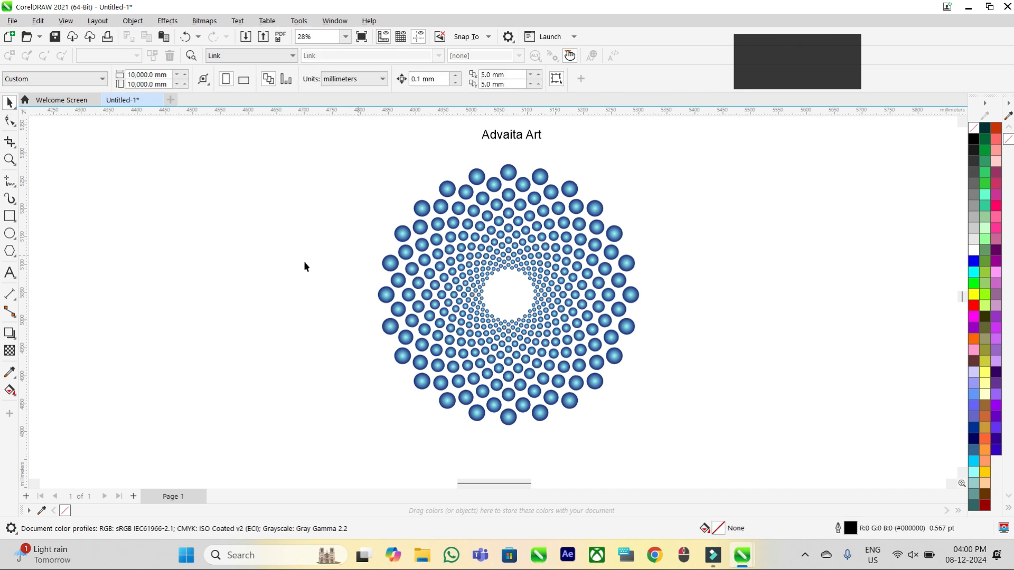
- Add a backslash character as Arial text to the left of the circular pattern
click(9, 273)
click(231, 235)
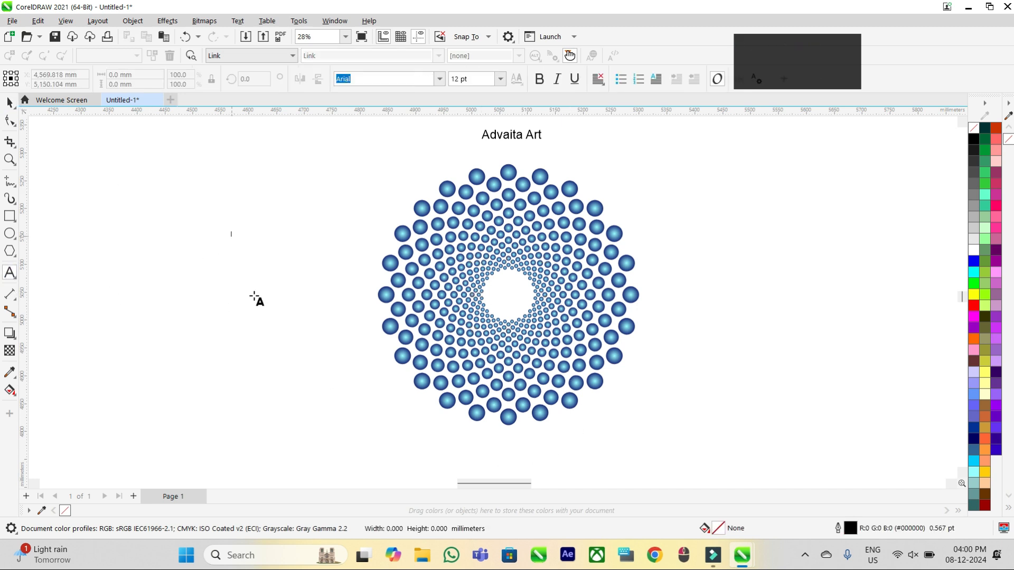
text(\)
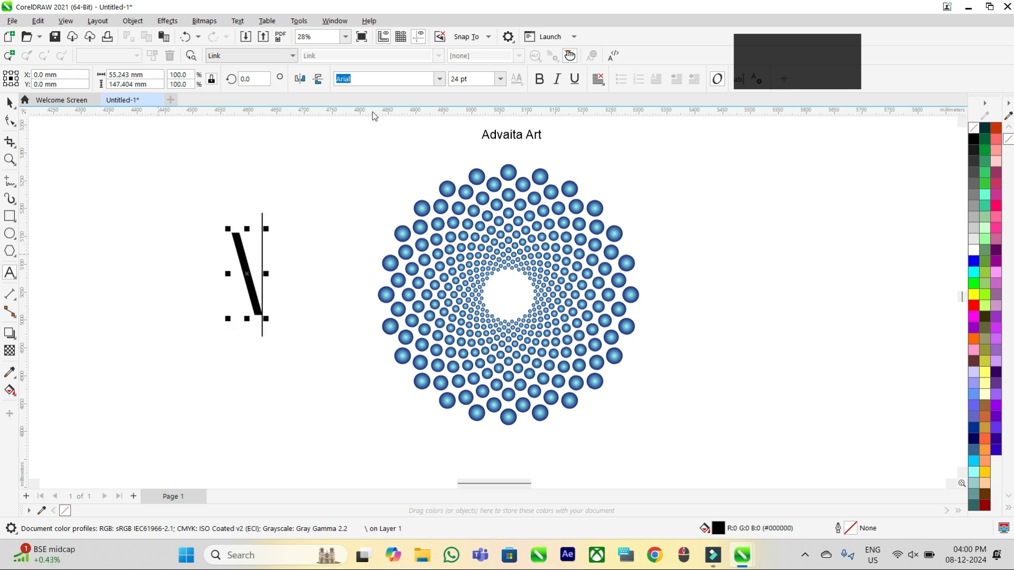
- Change the backslash character's font to Wingdings to turn it into an Om symbol
click(439, 79)
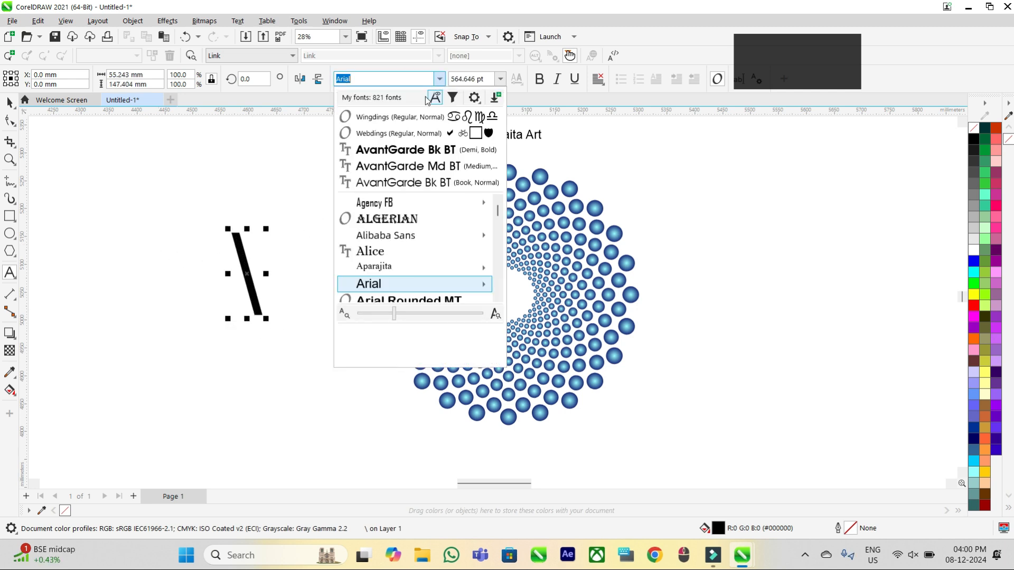
click(379, 123)
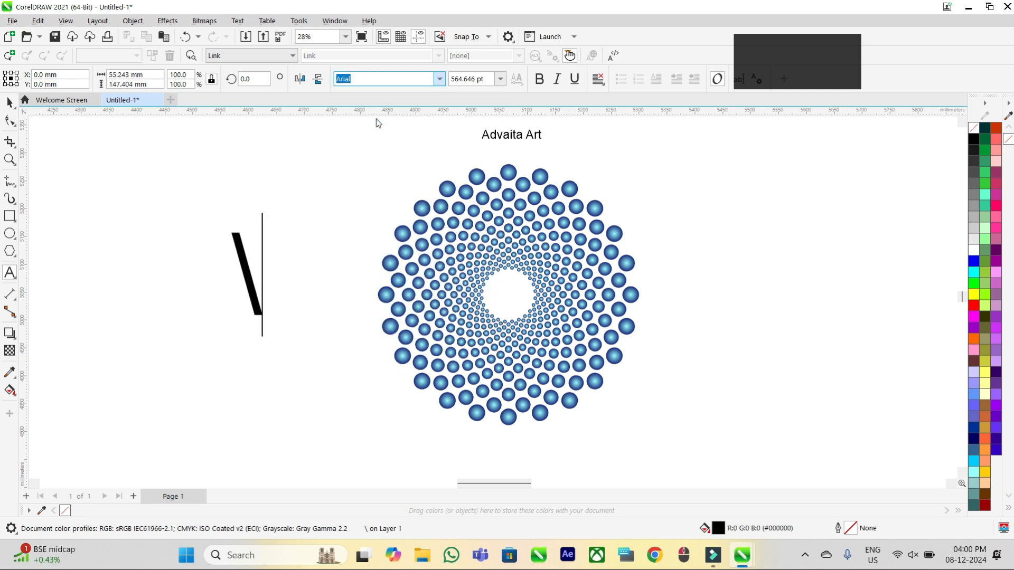
double_click(243, 273)
click(440, 79)
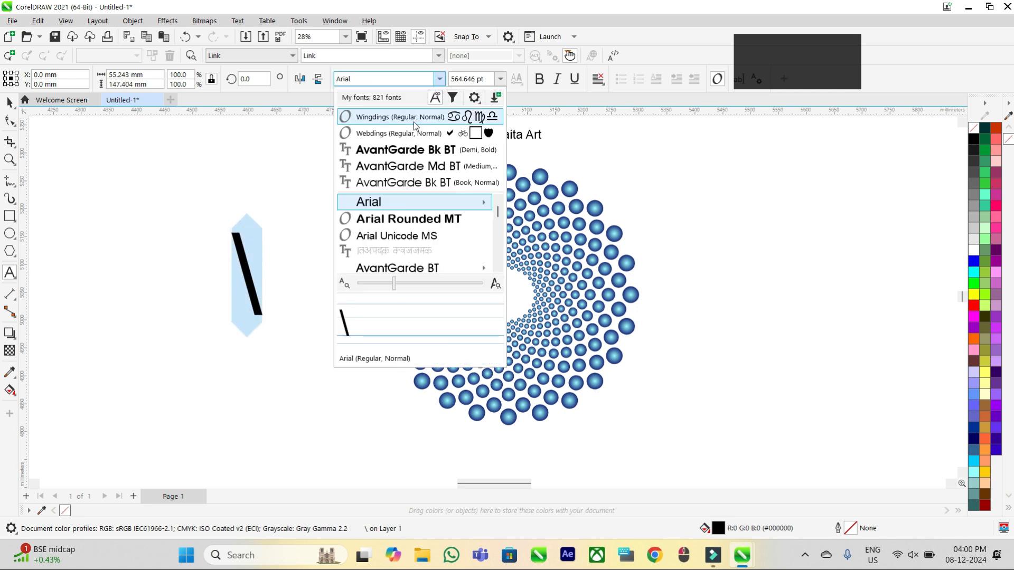
click(413, 121)
click(9, 102)
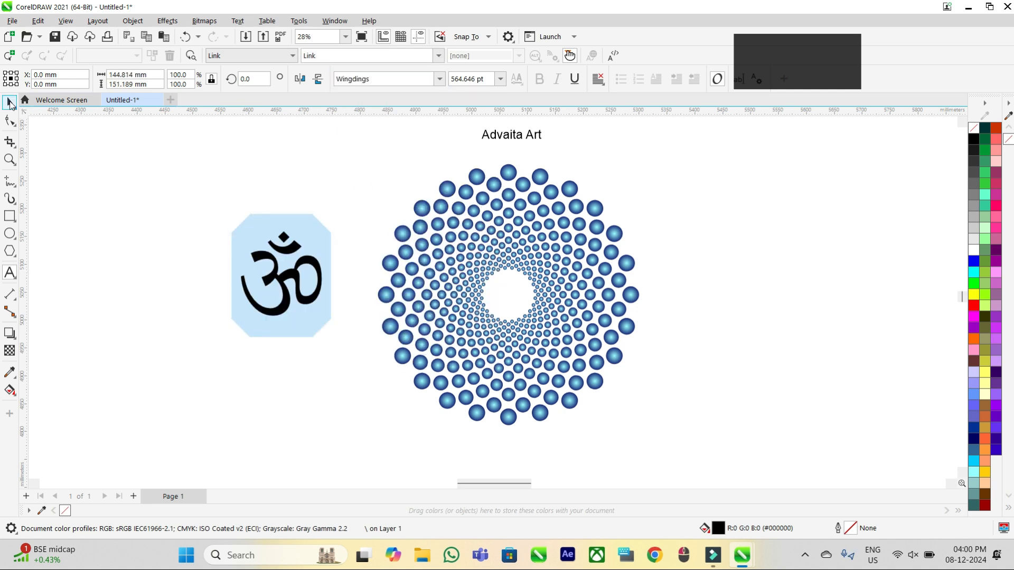
- Scale the Om symbol down proportionally to about 70 × 73 mm
click(88, 247)
click(261, 257)
drag(240, 227, 278, 270)
click(255, 258)
- Apply an elliptical fountain fill to the Om symbol, with red at the centre and yellow at the edge
key(g)
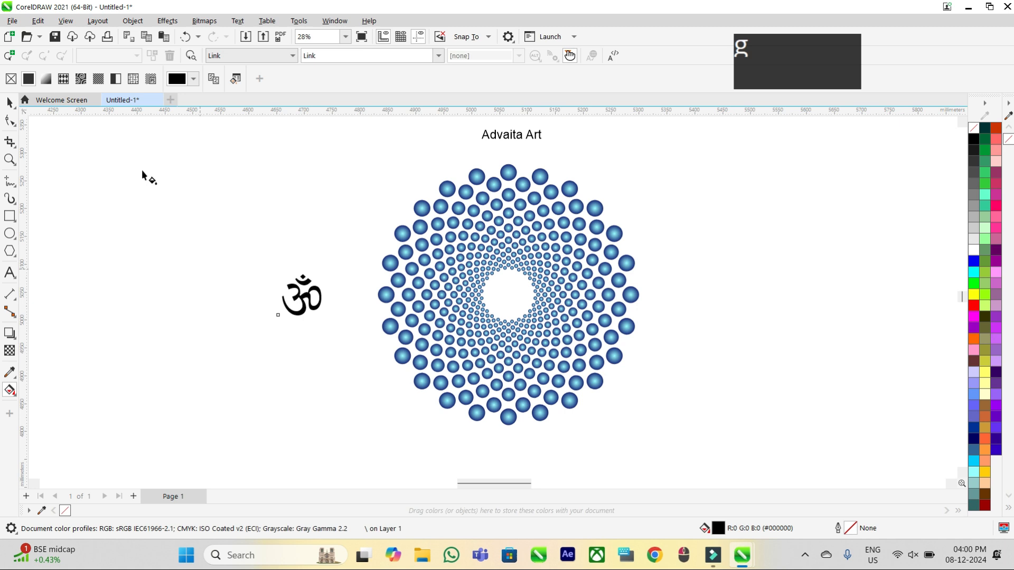
click(46, 79)
click(236, 82)
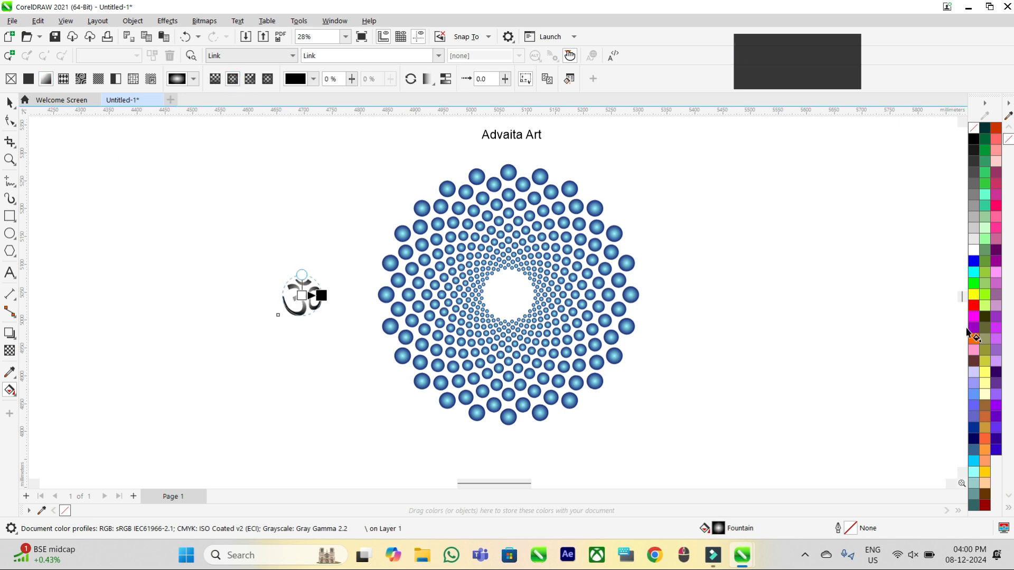
drag(746, 317, 301, 295)
- Place the Om symbol by hand in the empty centre of the circular pattern
mouse_move(510, 316)
mouse_down()
mouse_move(351, 324)
mouse_move(322, 295)
mouse_move(369, 313)
mouse_move(512, 301)
mouse_up()
click(10, 105)
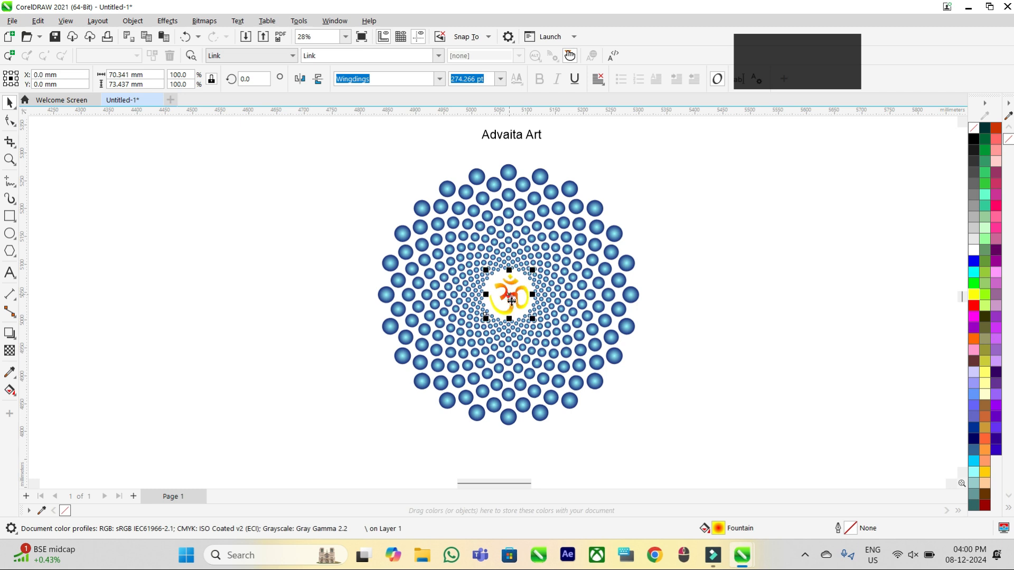
scroll(527, 298, up, 1)
scroll(527, 297, down, 2)
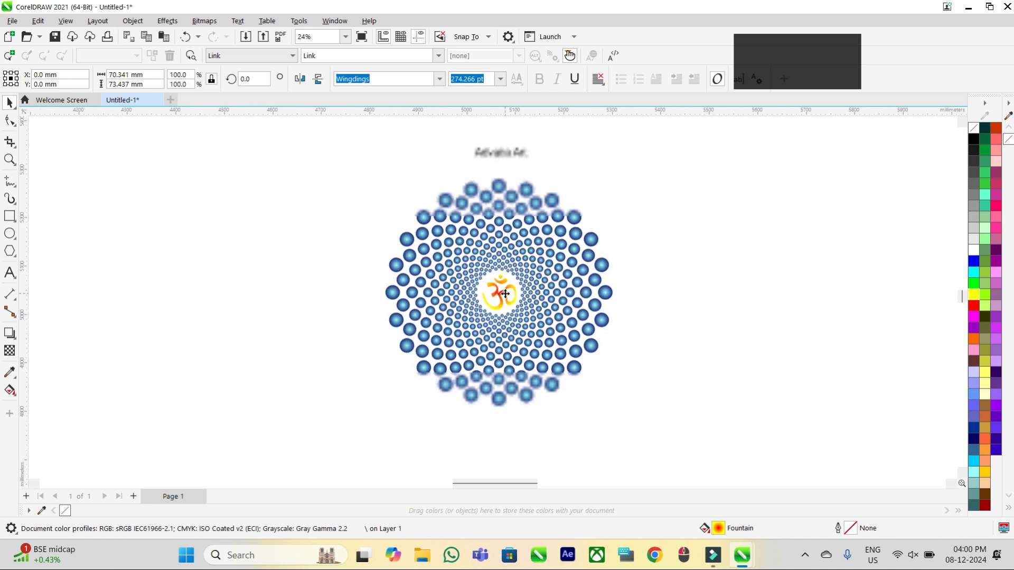
- Move the Om symbol out to the left of the circular pattern and group all the pattern's rings
drag(485, 294, 305, 263)
drag(365, 163, 417, 261)
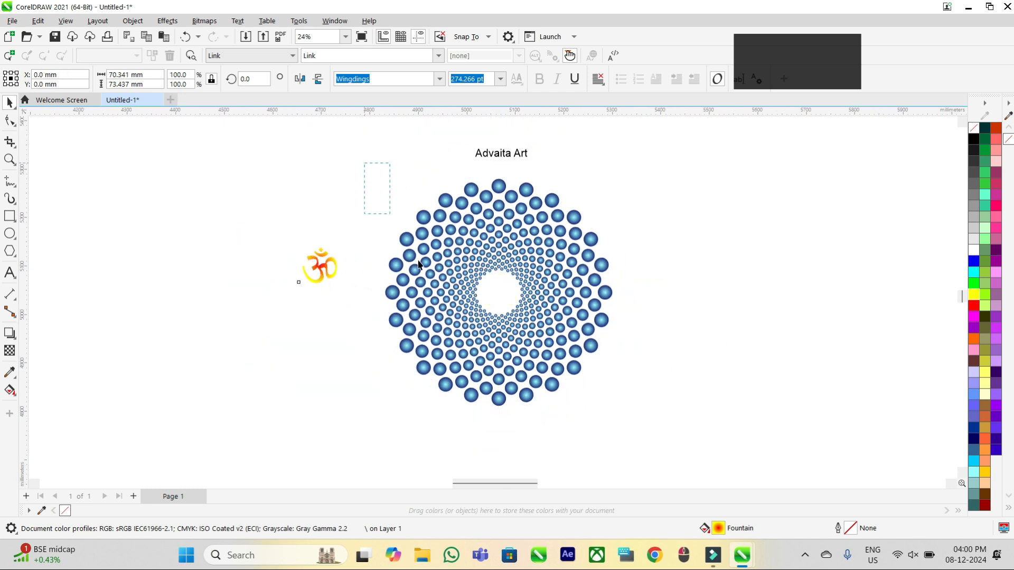
drag(647, 430, 651, 420)
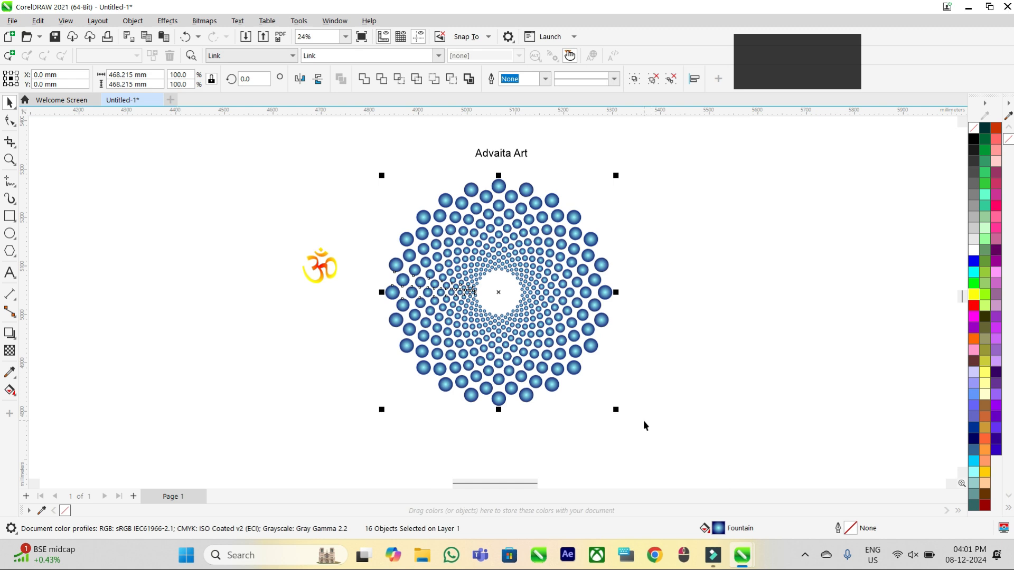
key(ctrl+g)
- Align the Om symbol horizontally and vertically to the centre of the grouped circular pattern
click(320, 271)
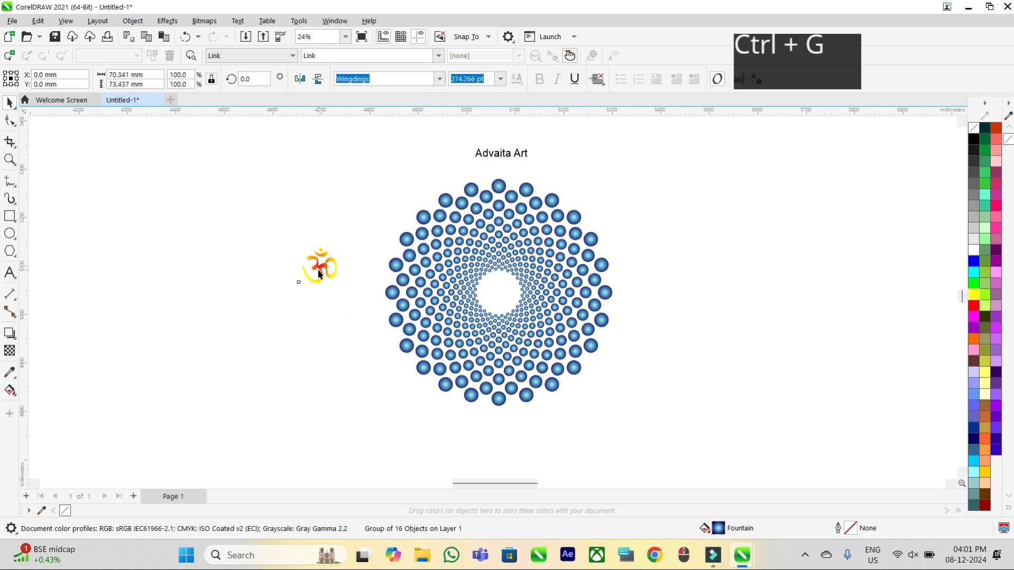
shift+click(446, 306)
key(c)
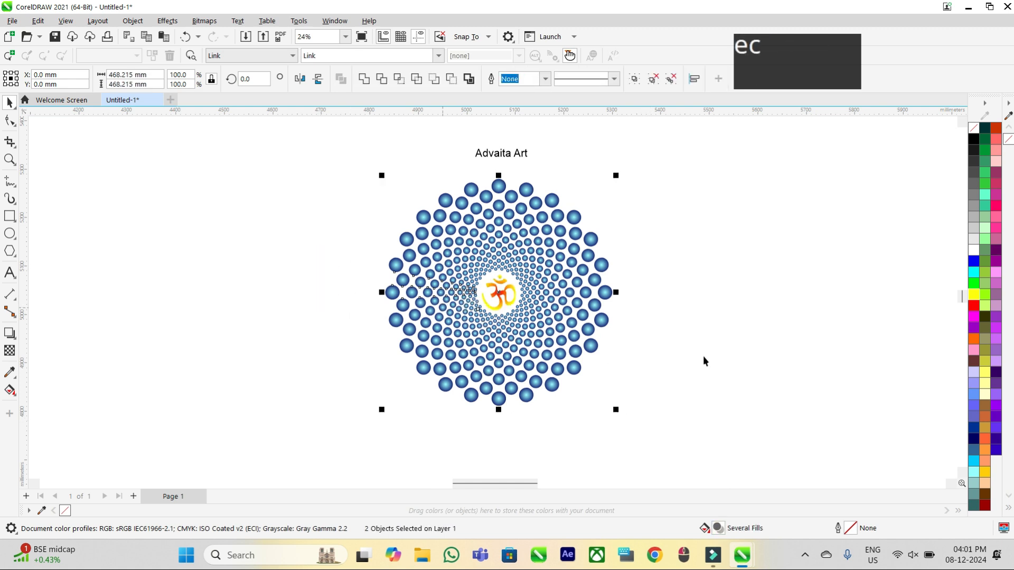
click(703, 356)
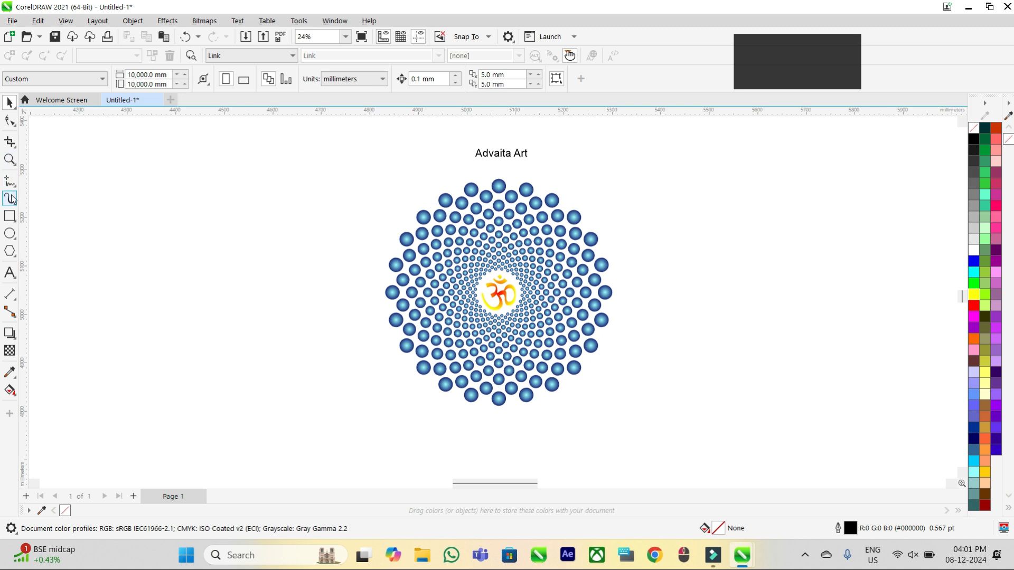
- Draw a circle about 497 mm in diameter and place it to the left of the pattern
click(10, 234)
mouse_move(391, 173)
mouse_down()
mouse_move(515, 348)
mouse_move(631, 413)
mouse_up()
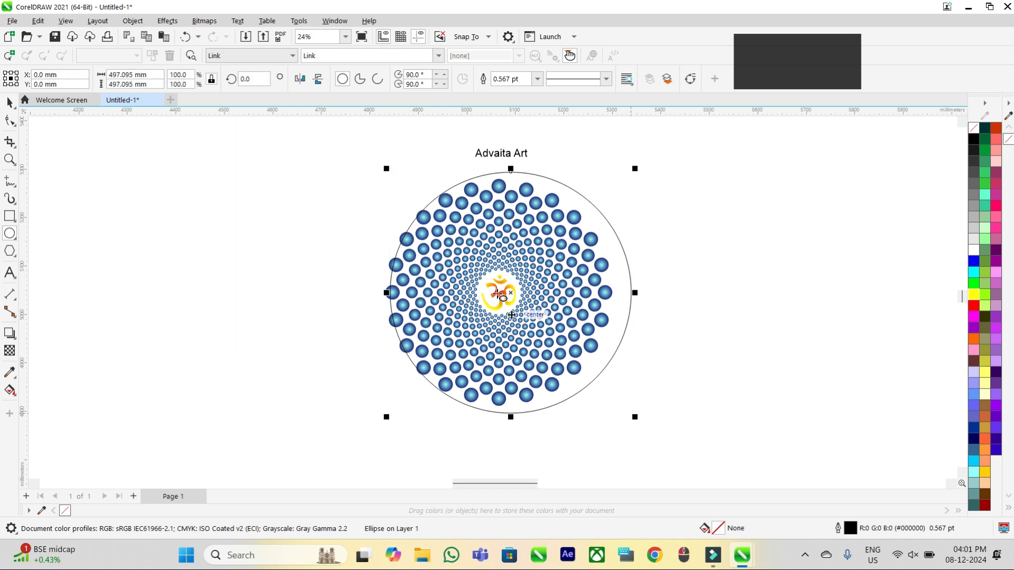
drag(512, 293, 212, 273)
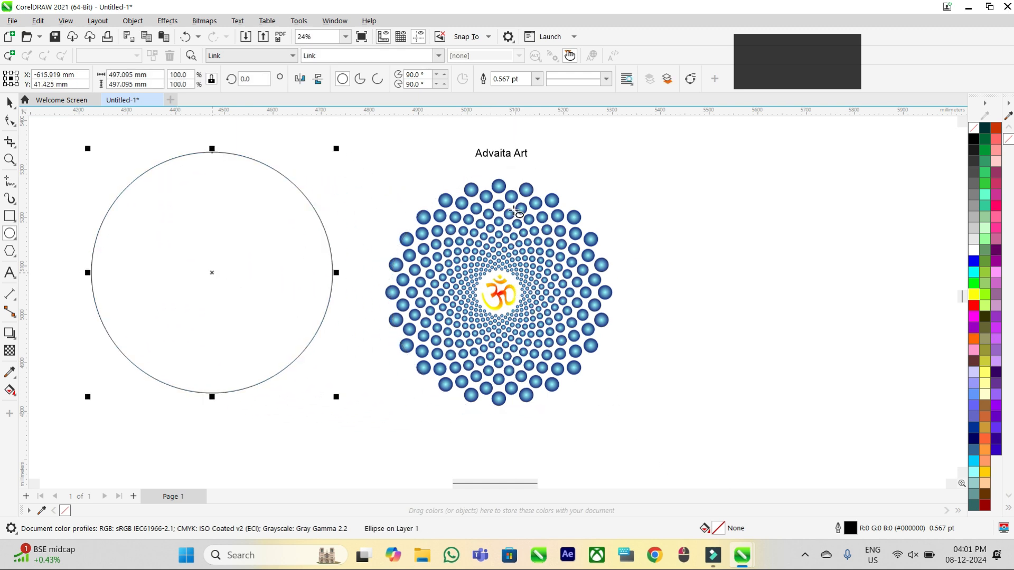
- Group the circular pattern with the Om symbol and PowerClip the group inside the empty circle
drag(375, 165, 679, 420)
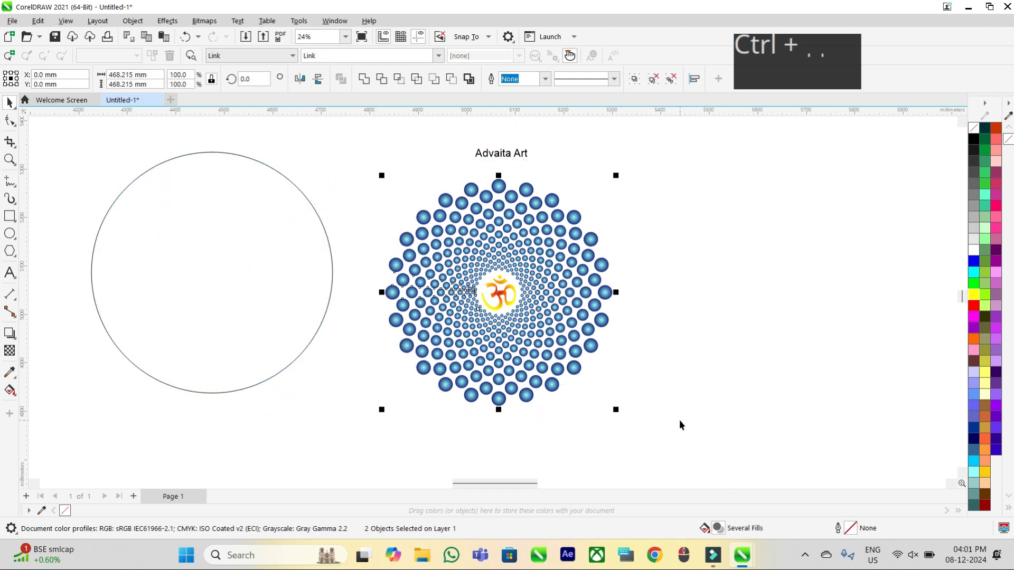
key(ctrl+g)
right_click(507, 180)
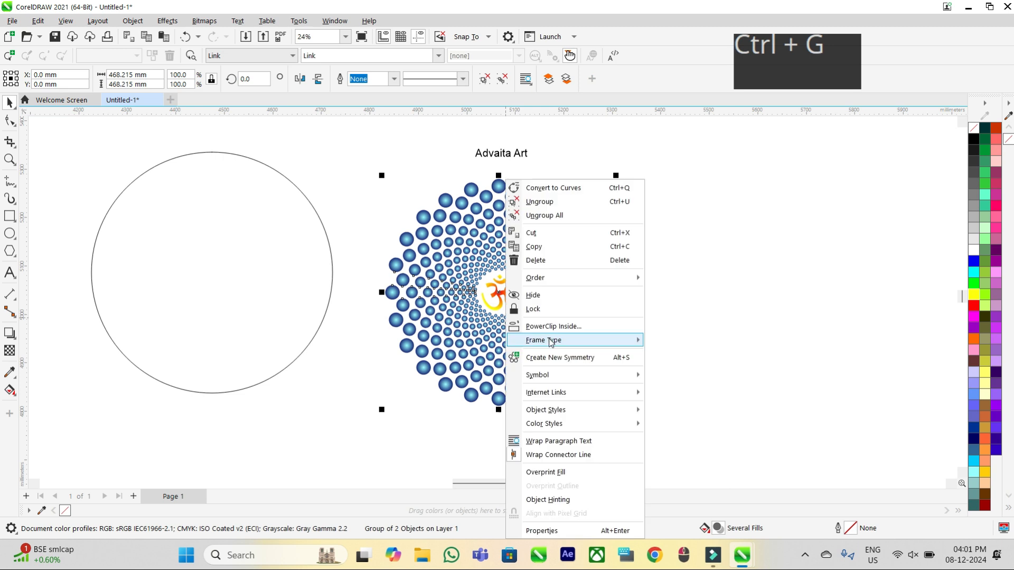
click(554, 326)
click(328, 326)
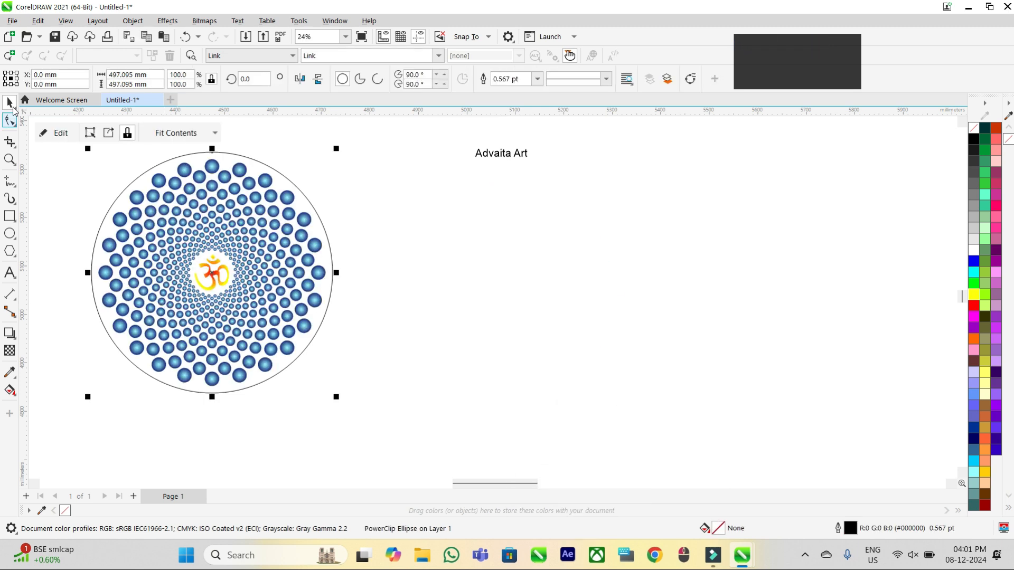
- Move the PowerClip circle with its contents back beneath the title text
scroll(477, 318, down, 1)
drag(367, 279, 548, 310)
scroll(549, 310, down, 1)
scroll(548, 311, up, 1)
- Leave PowerClip content editing and fill the circle behind the pattern with black
double_click(542, 297)
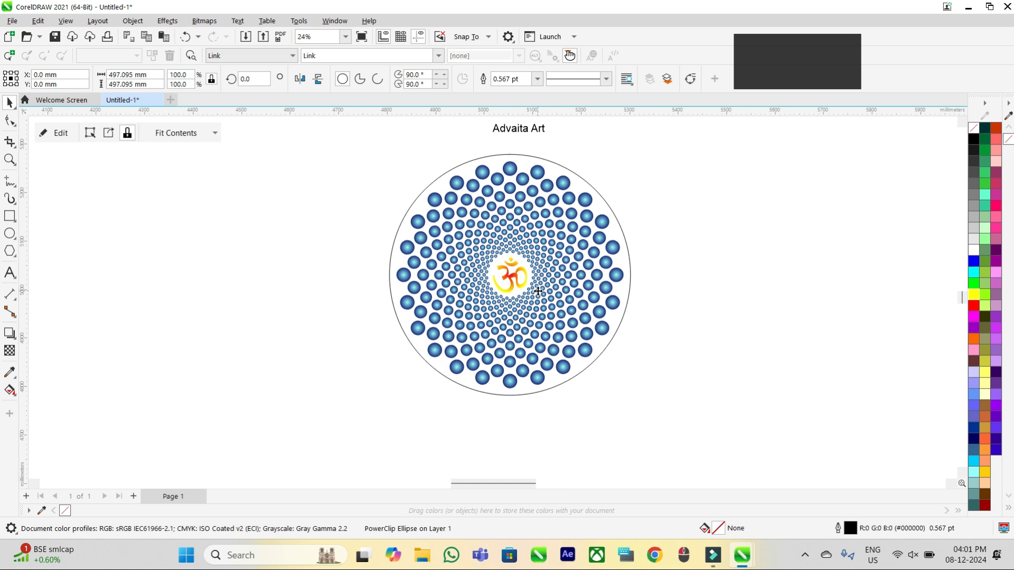
scroll(622, 232, up, 1)
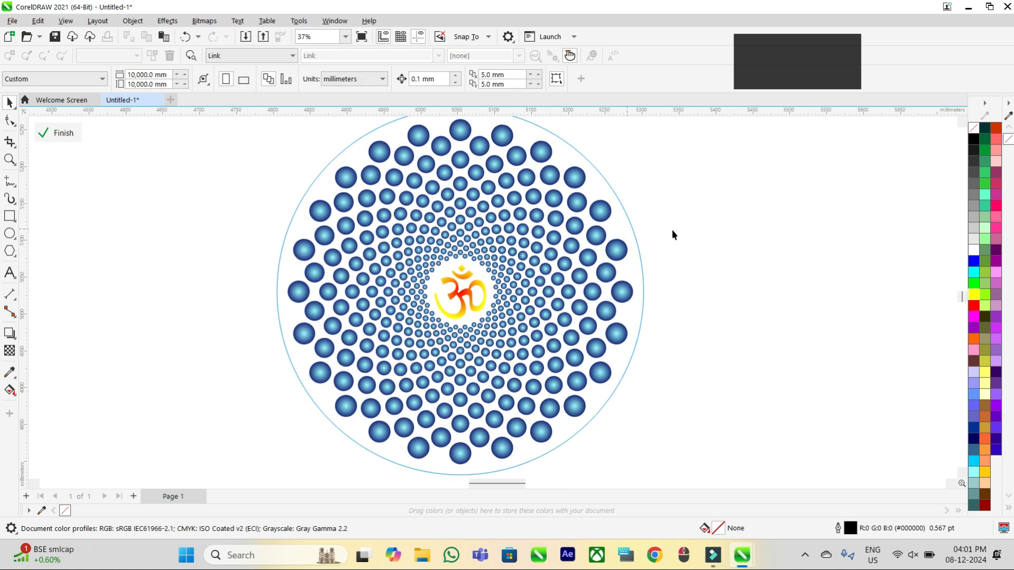
click(974, 139)
click(58, 133)
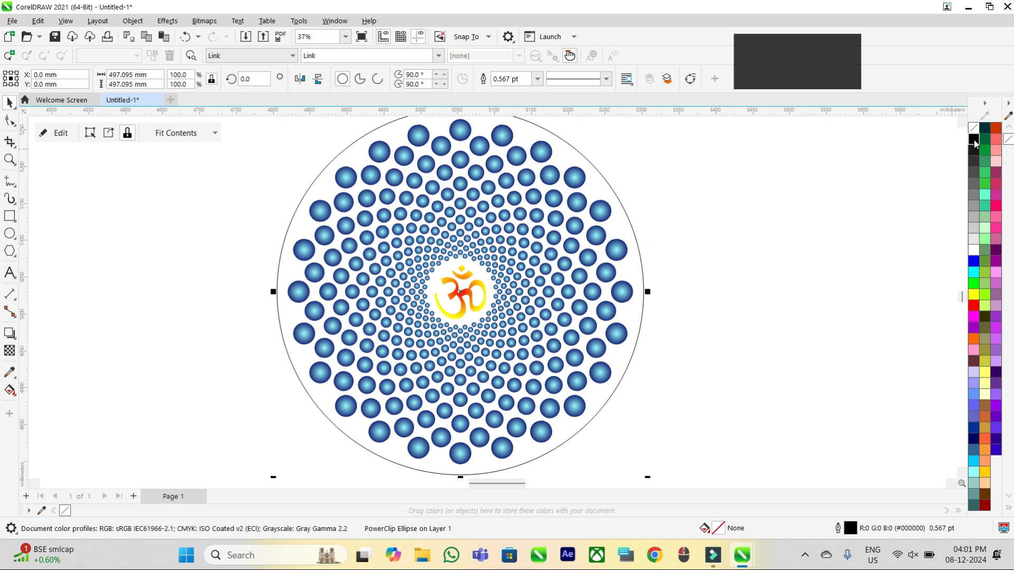
click(974, 140)
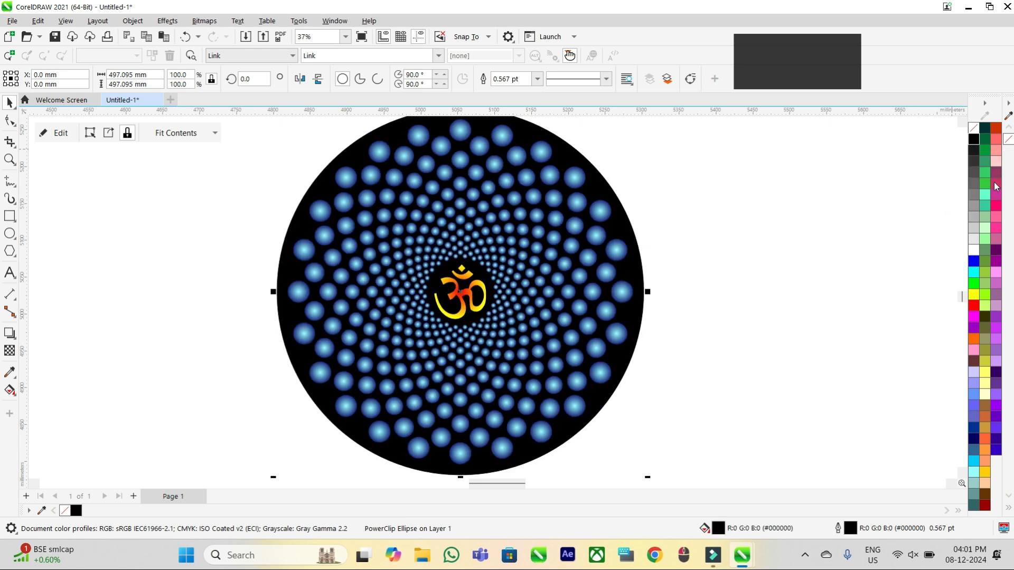